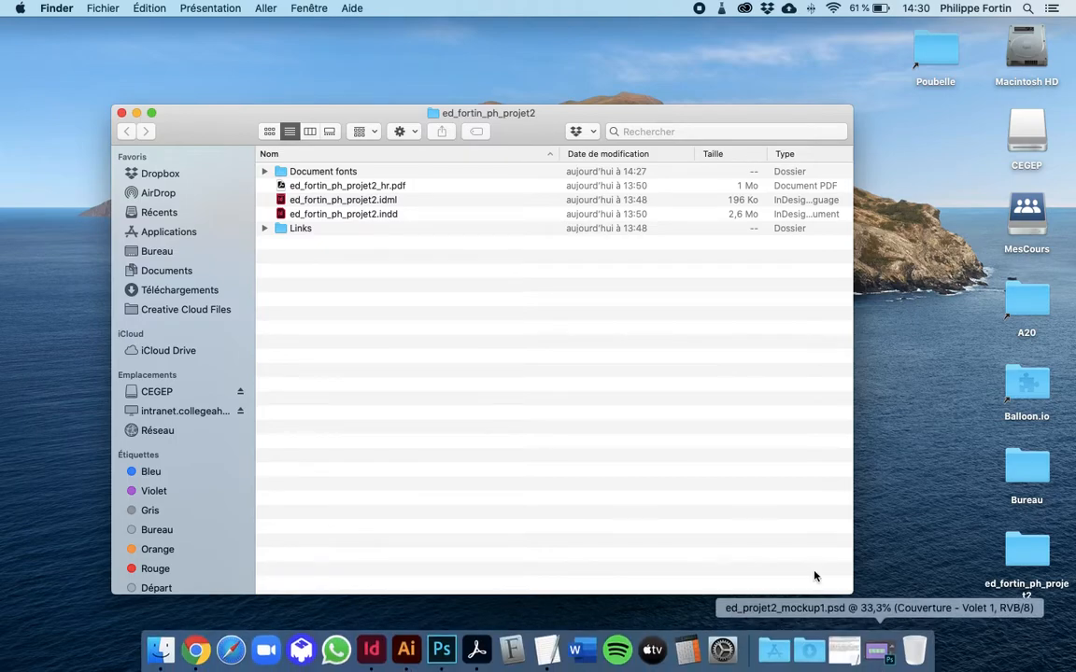
# Open the project's InDesign .indd document from the project folder.
pyautogui.click(390, 215)
pyautogui.doubleClick(283, 216)
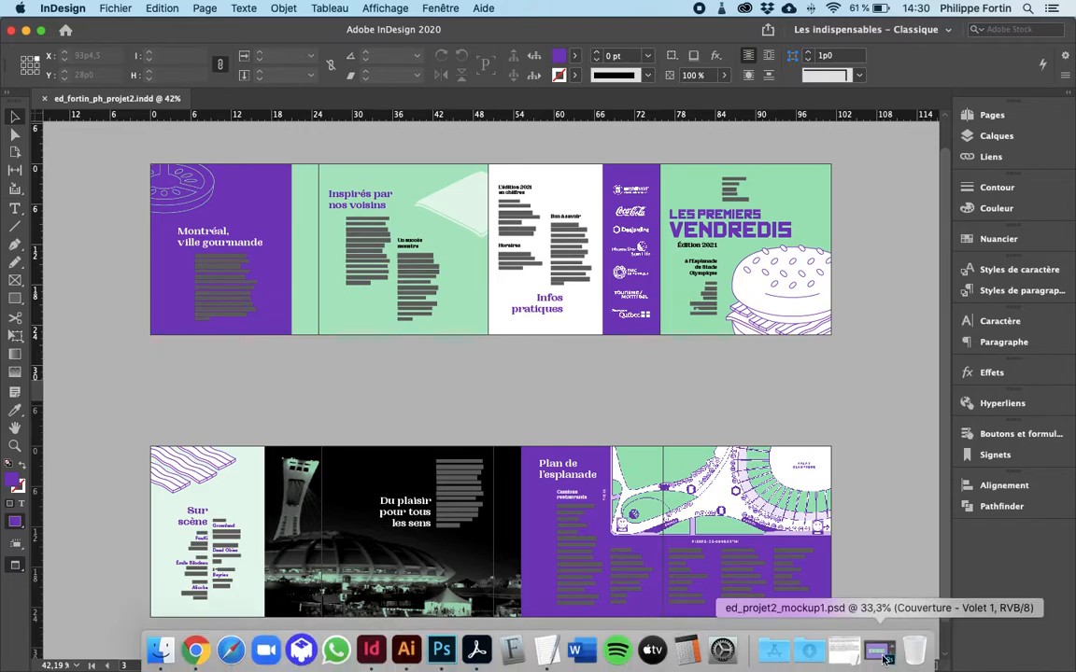
# Switch to Photoshop, look through the three ed_projet2 mockup documents and view the contents of the Couverture - Volet 1 smart object.
pyautogui.click(873, 645)
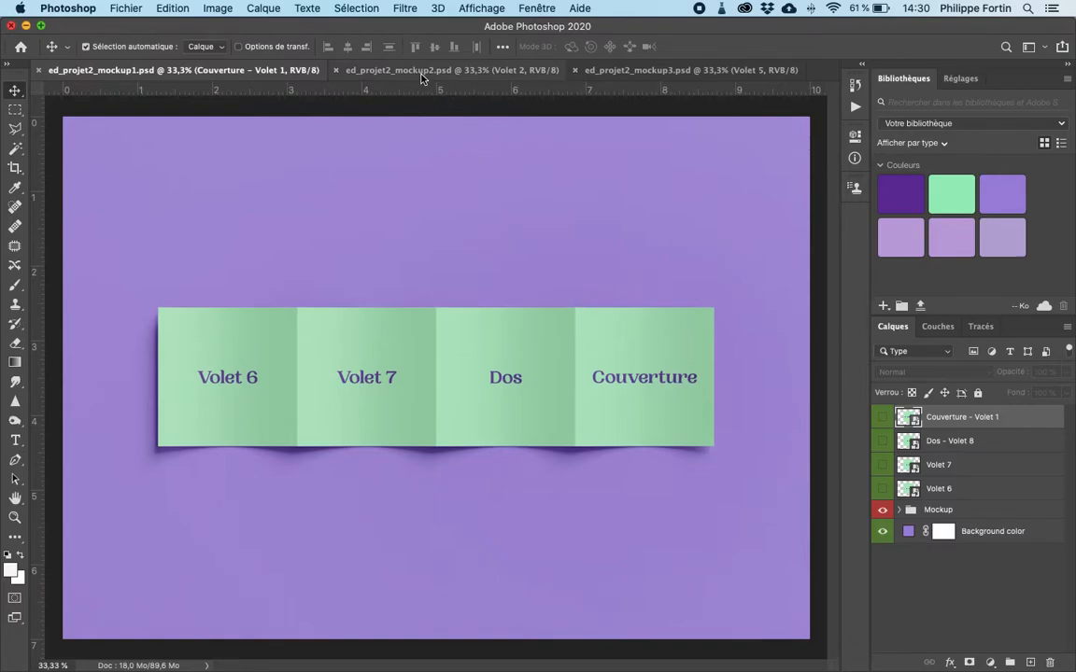
pyautogui.click(380, 68)
pyautogui.click(617, 72)
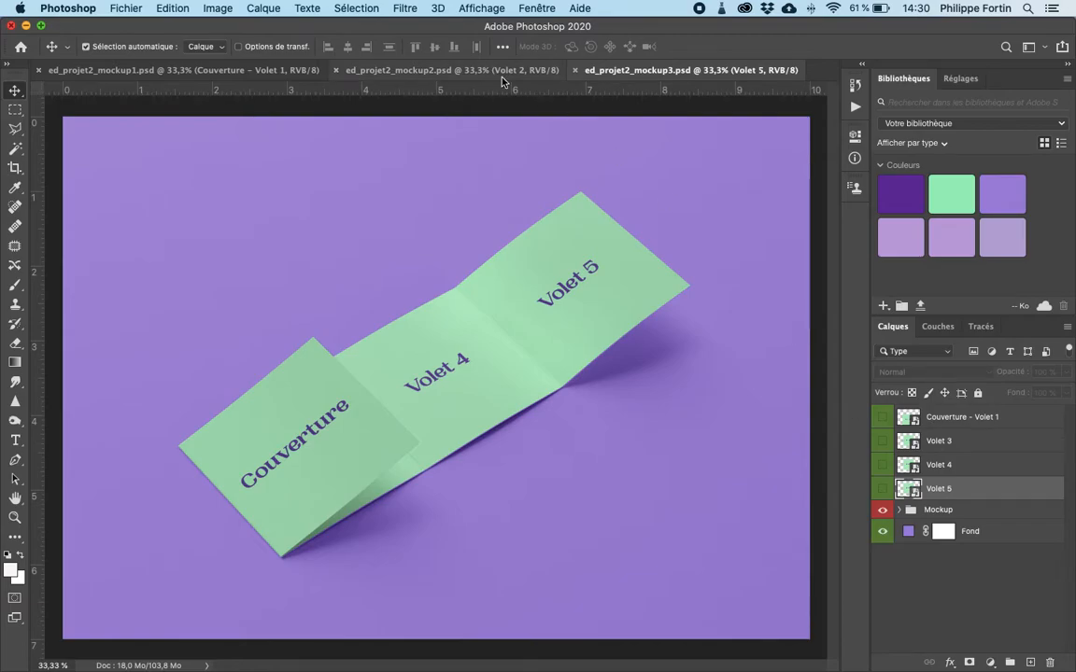
pyautogui.click(450, 70)
pyautogui.click(270, 72)
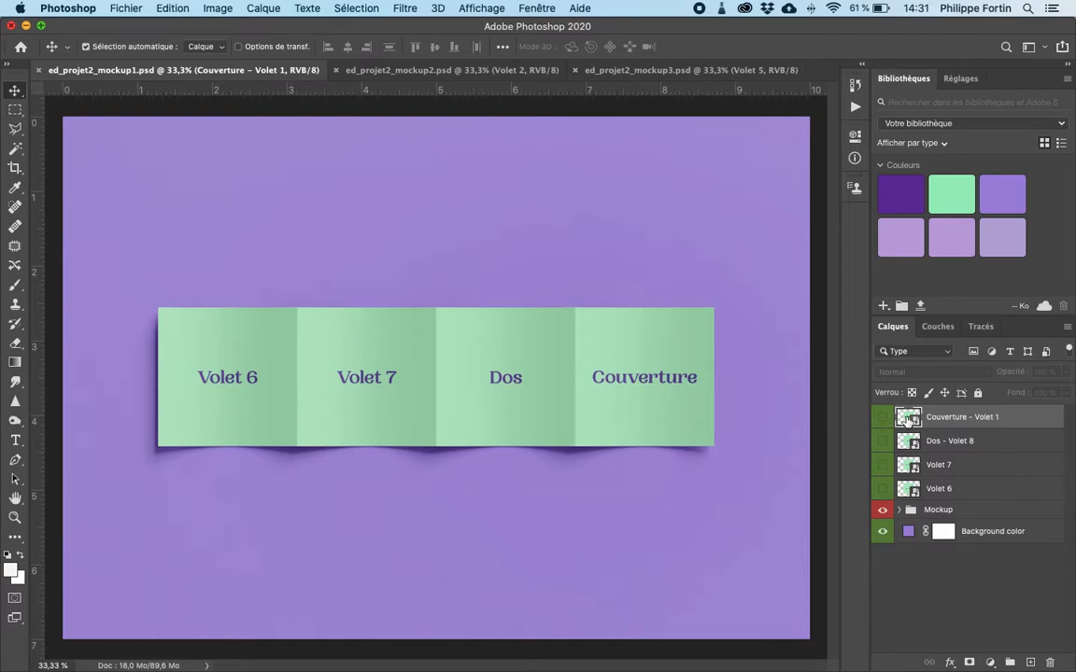
pyautogui.doubleClick(905, 419)
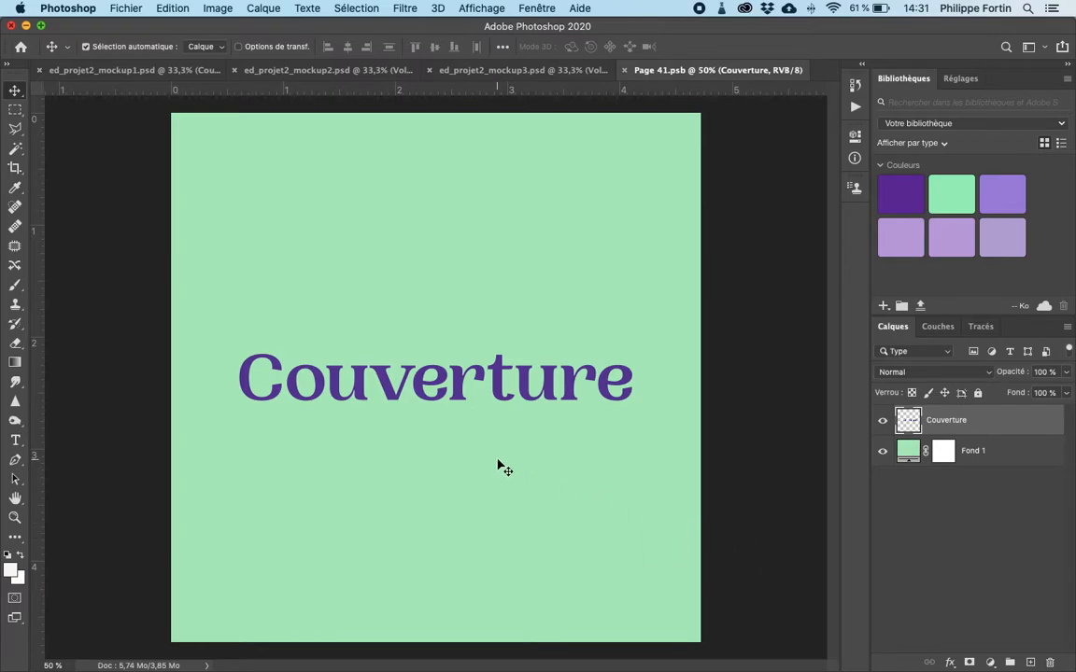
pyautogui.click(624, 72)
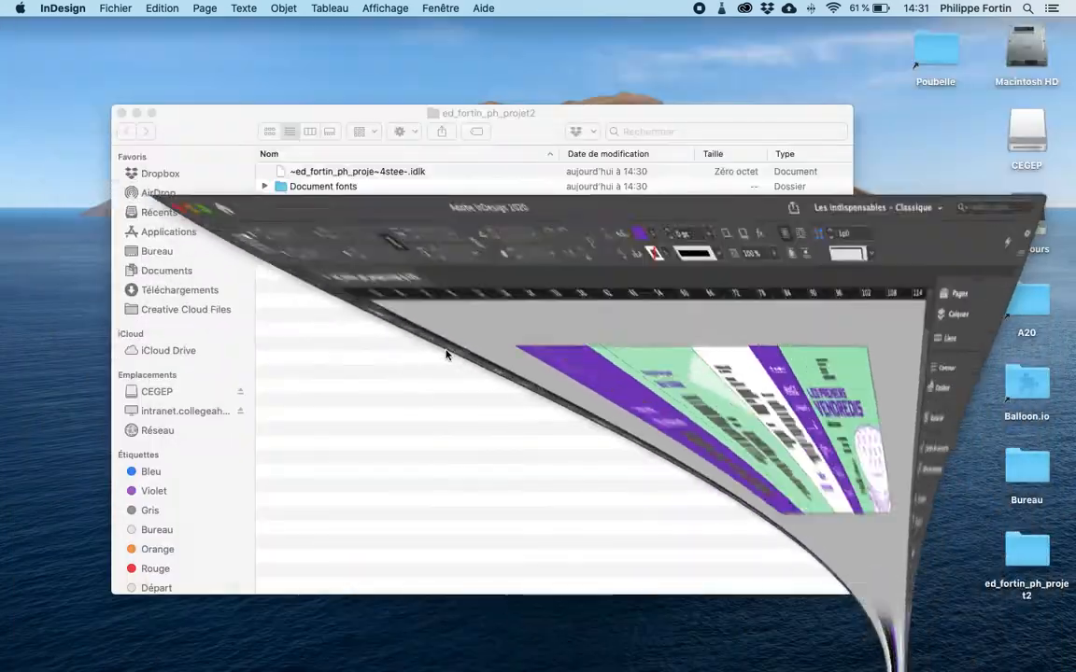
# Preview the project's _hr PDF from the project folder in Finder.
pyautogui.click(350, 202)
pyautogui.press('space')
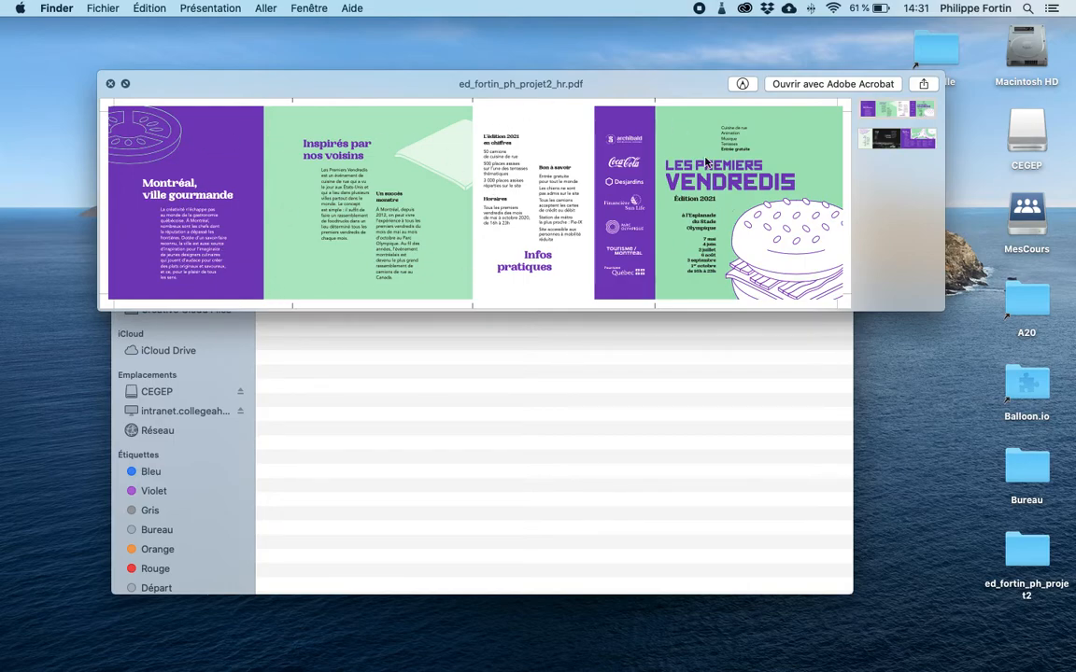
pyautogui.press('space')
pyautogui.click(694, 408)
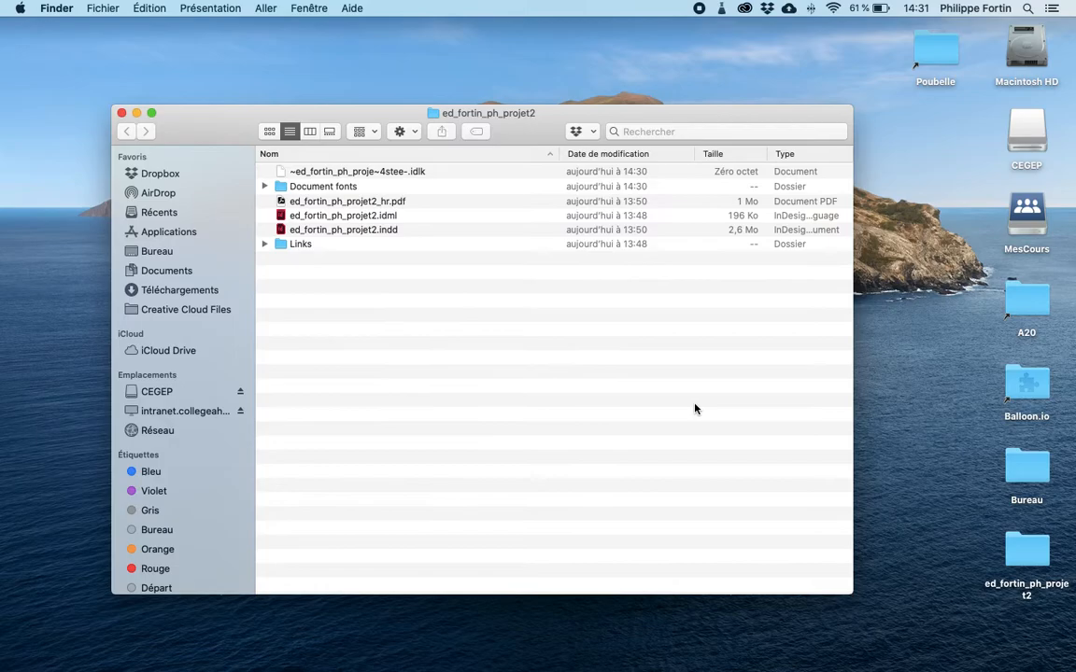
# Switch to the InDesign brochure document and start a PDF export with the [Qualité supérieure] preset.
pyautogui.moveTo(827, 668)
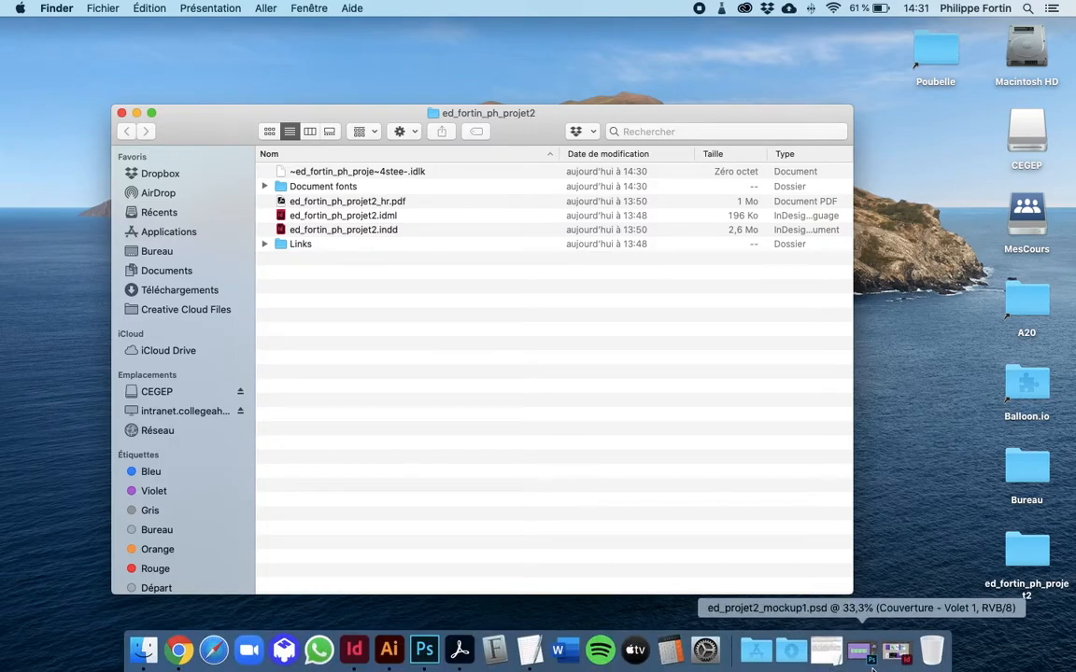
pyautogui.click(896, 651)
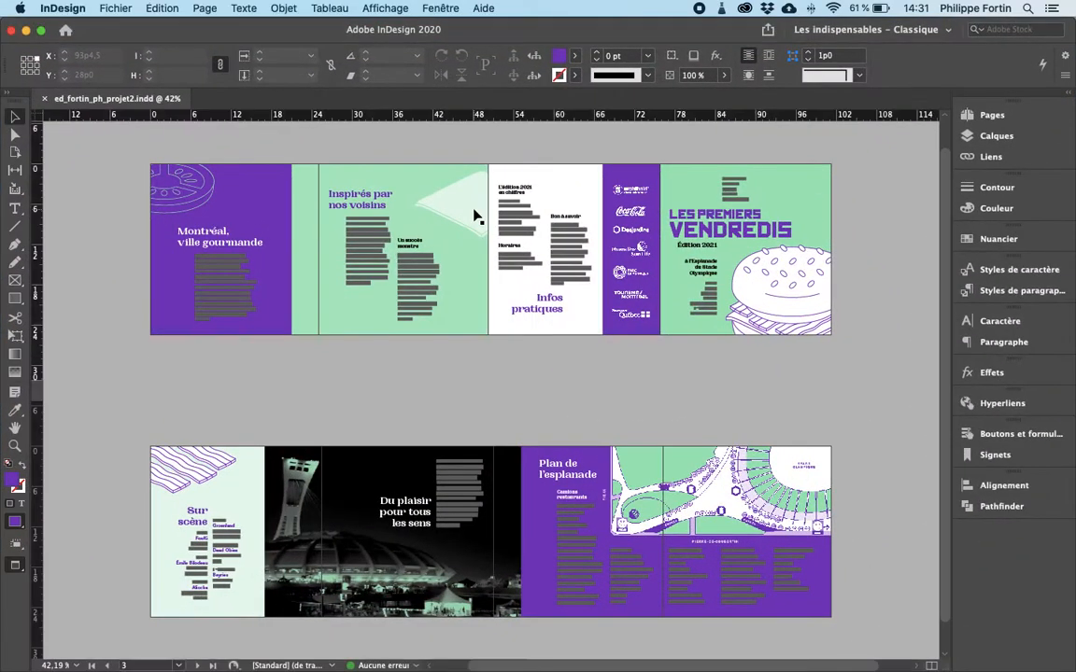
pyautogui.click(444, 134)
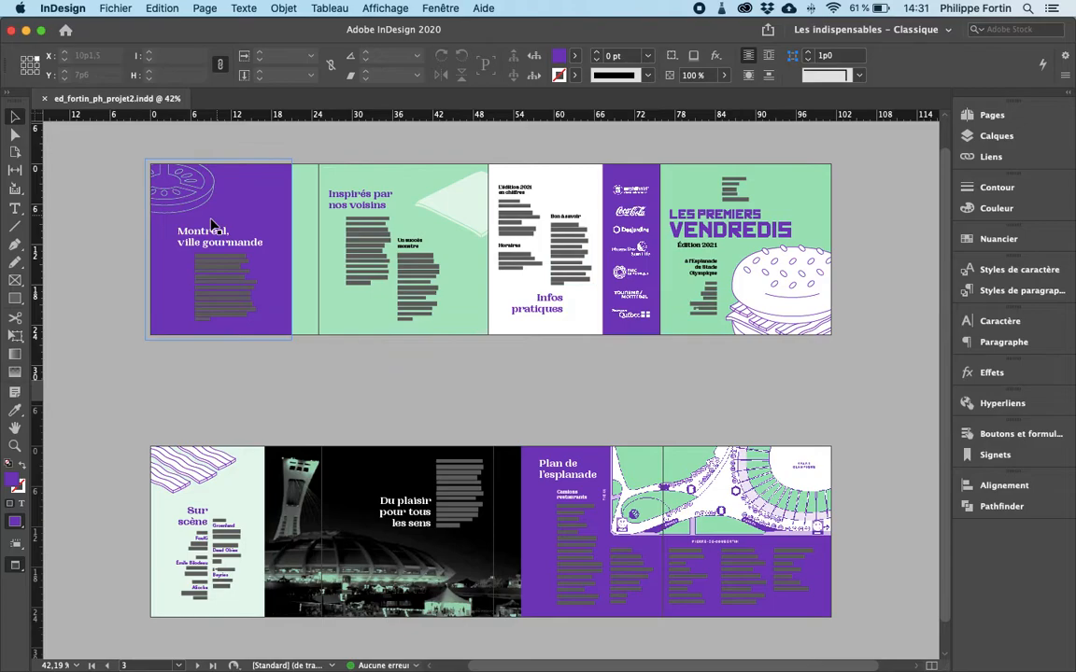
pyautogui.click(107, 7)
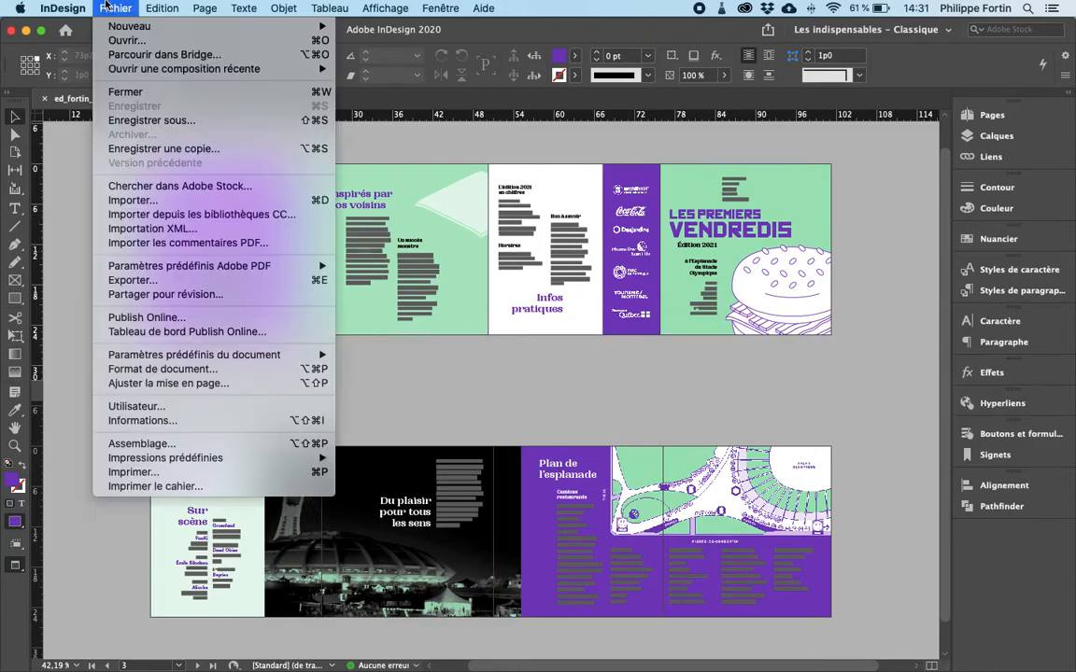
pyautogui.moveTo(213, 271)
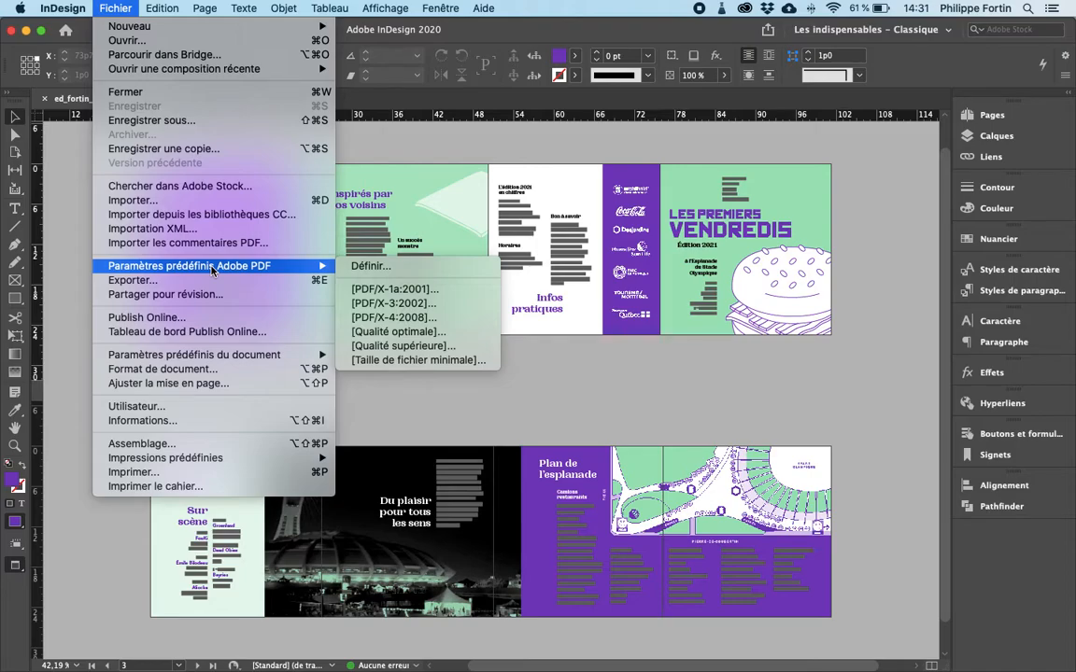
pyautogui.click(477, 353)
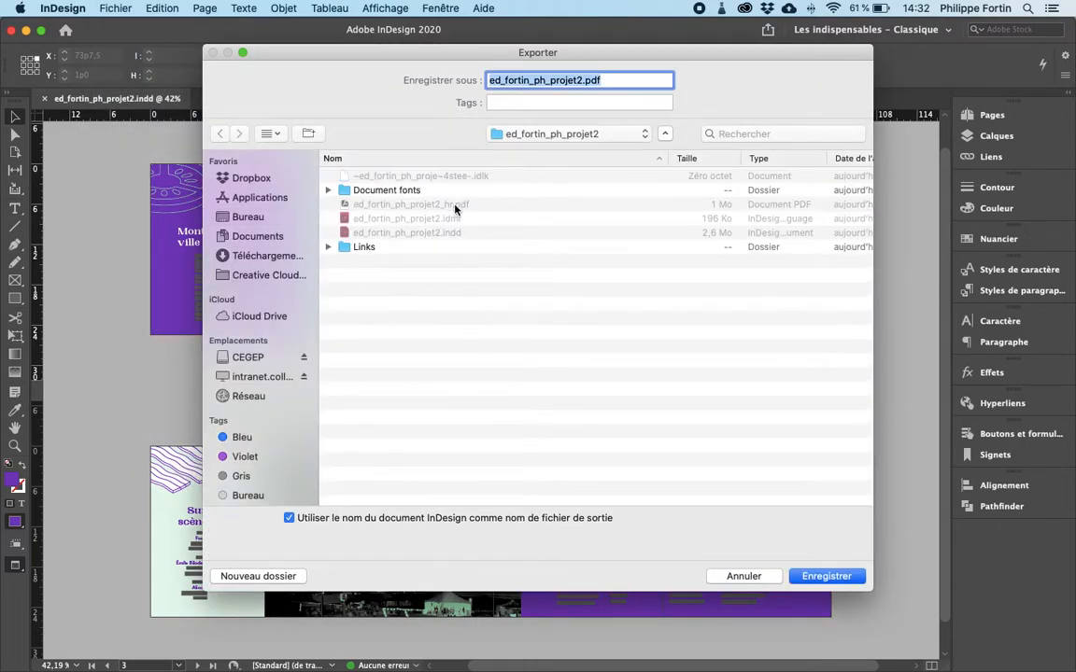
# Name the exported PDF like the existing _hr file but with the suffix _br, and save it in the Bureau folder.
pyautogui.click(456, 207)
pyautogui.click(269, 217)
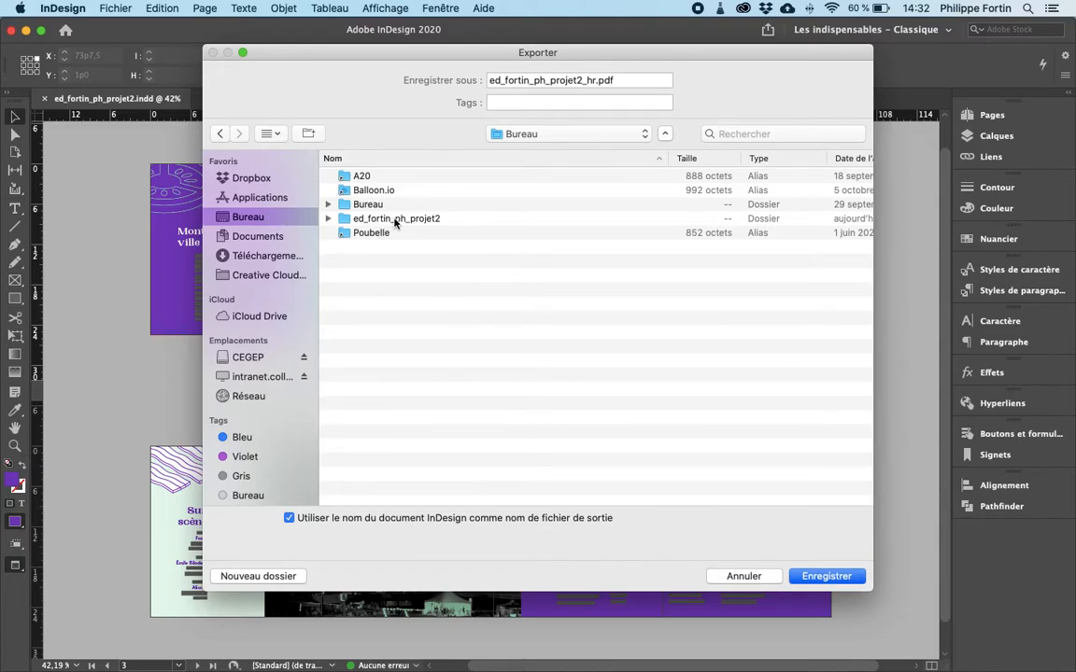
pyautogui.click(532, 80)
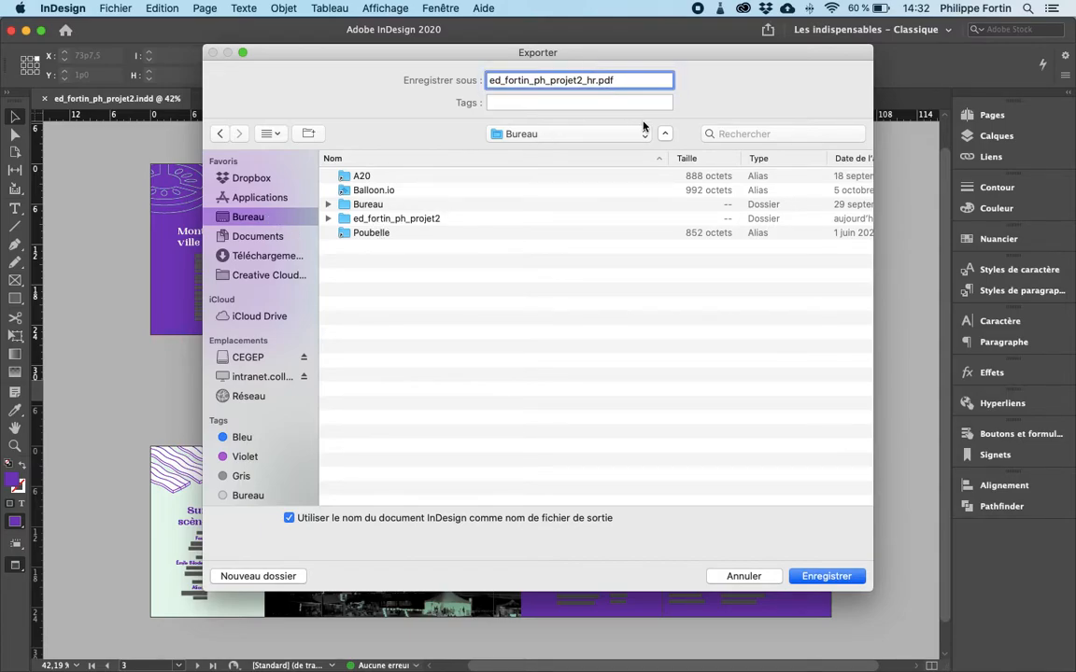
pyautogui.press('BackSpace')
pyautogui.write('b')
pyautogui.click(576, 354)
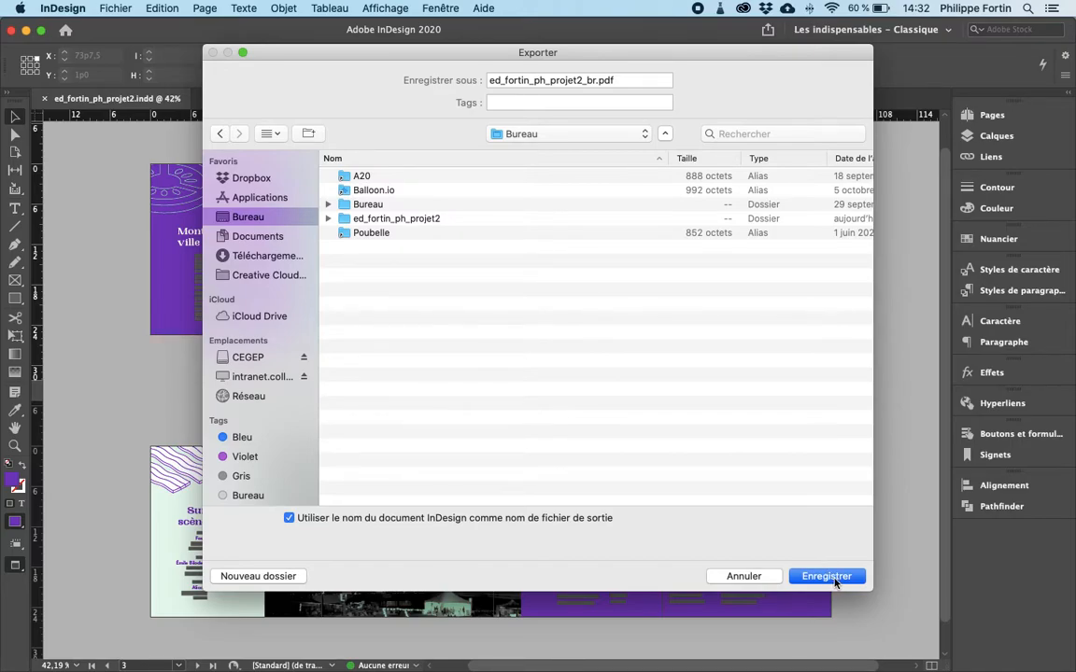
pyautogui.click(827, 576)
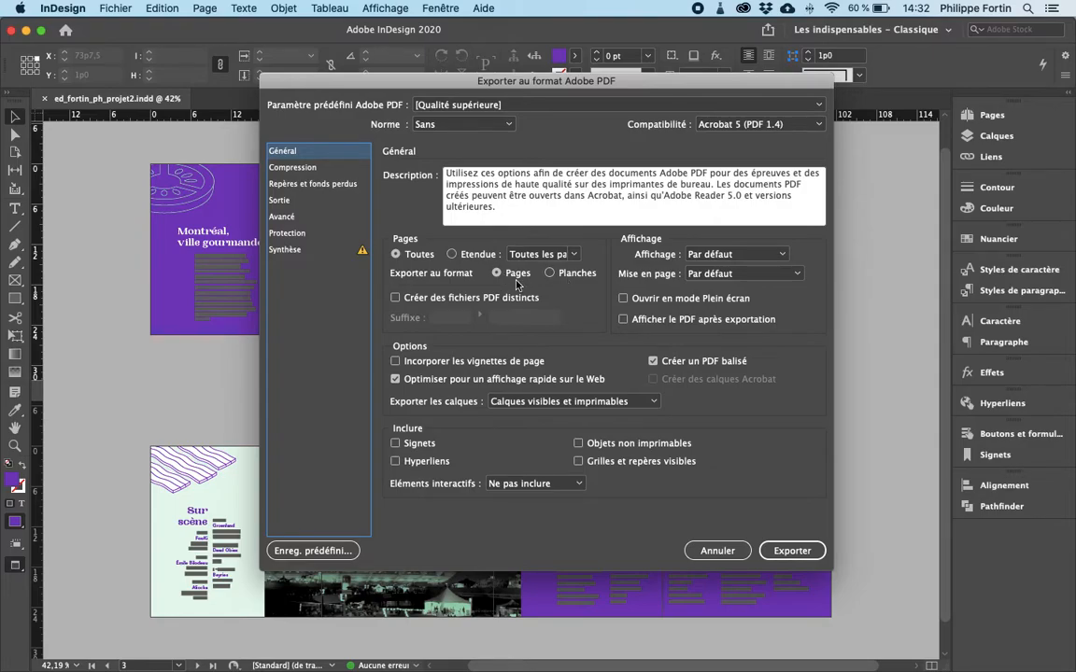
# Check the compression, marks and bleed, and output settings, then export all pages as individual pages with the preset's defaults.
pyautogui.click(335, 170)
pyautogui.click(339, 186)
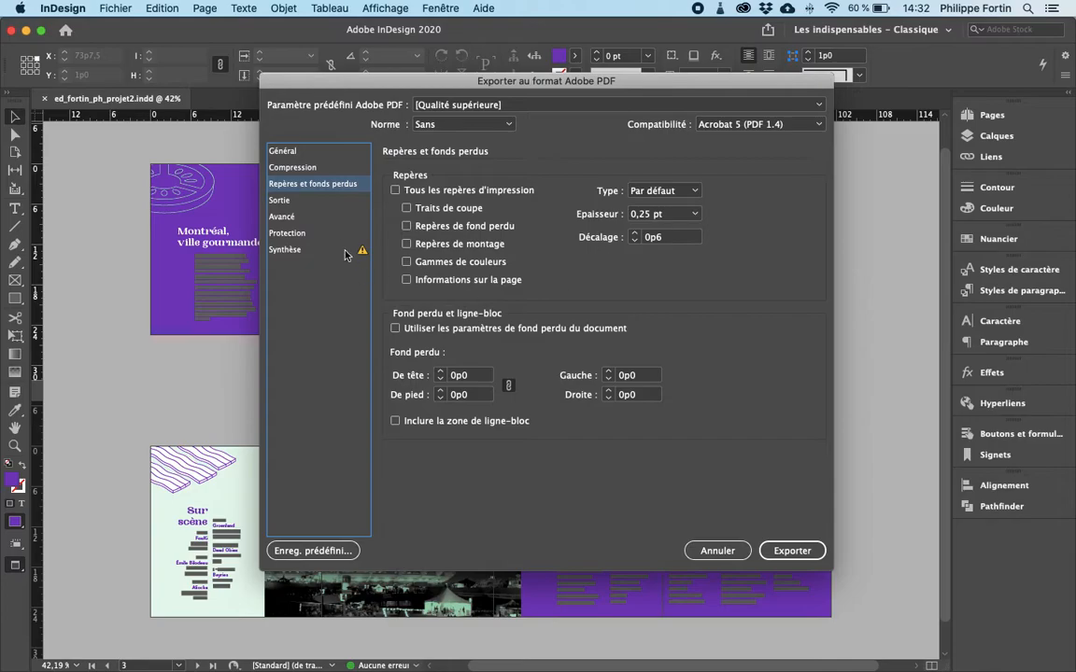
pyautogui.click(297, 200)
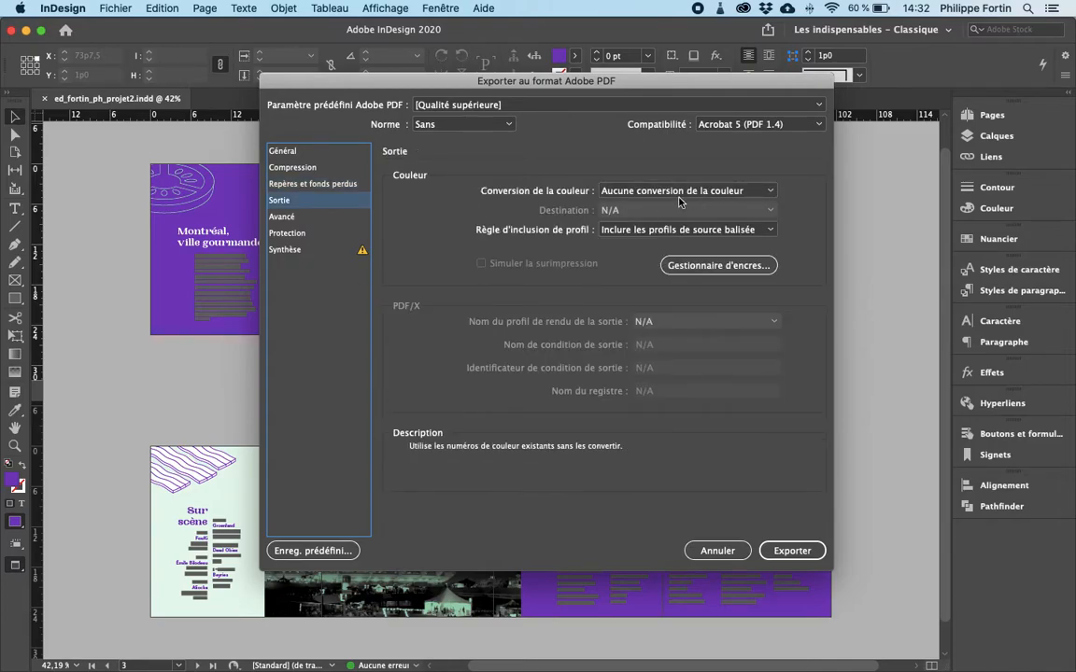
pyautogui.click(289, 150)
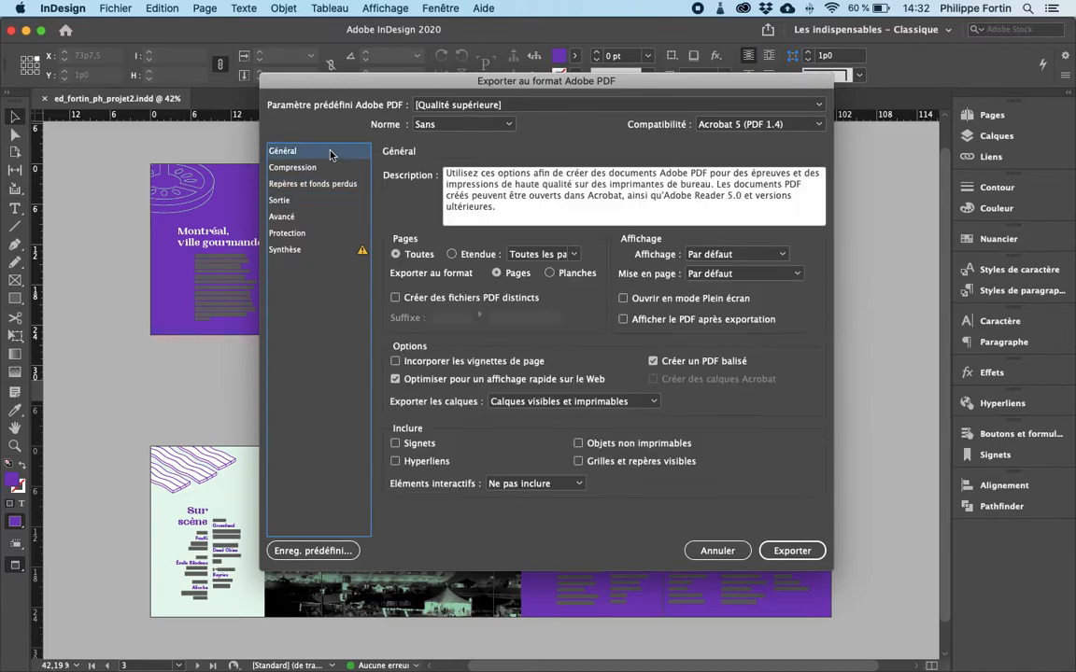
pyautogui.click(792, 551)
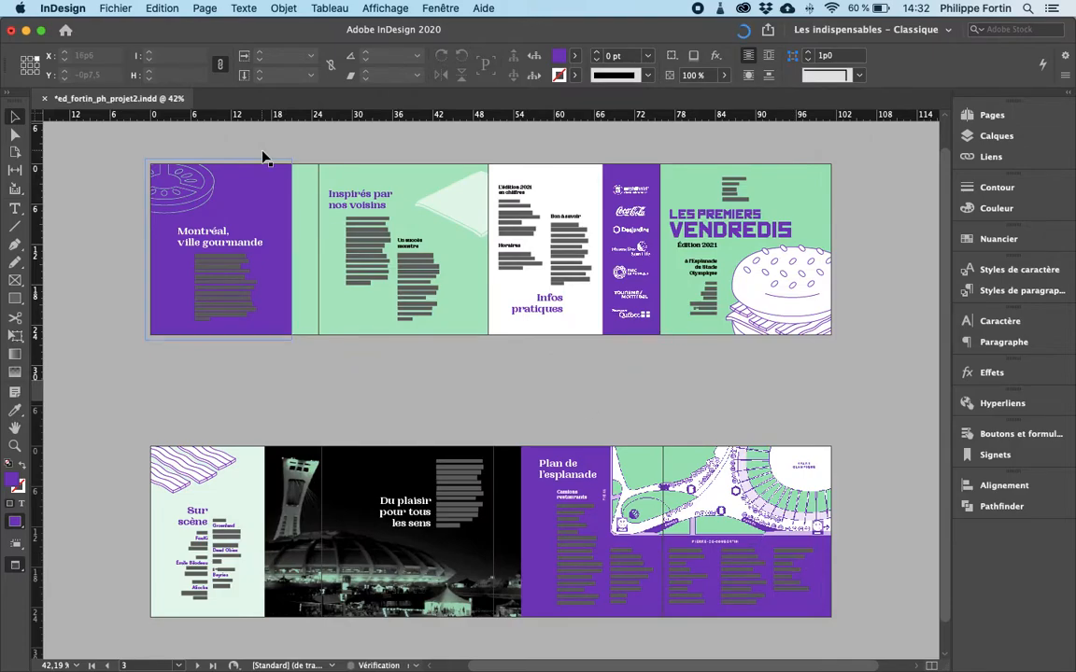
# Close the InDesign document without saving, and close the project folder window.
pyautogui.click(11, 31)
pyautogui.click(523, 440)
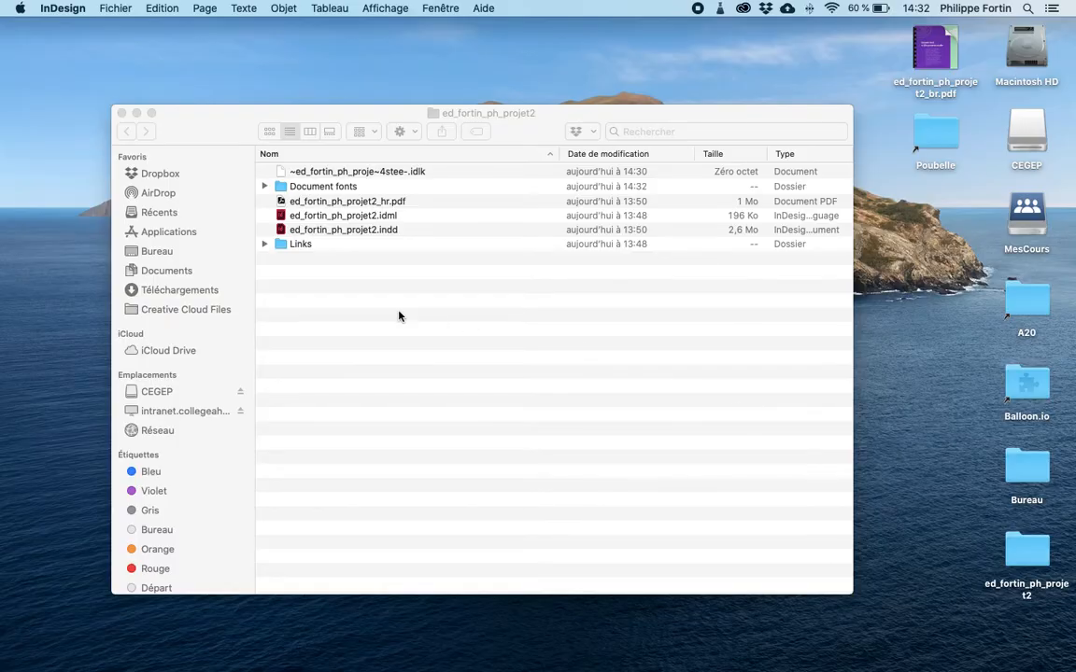
pyautogui.click(398, 315)
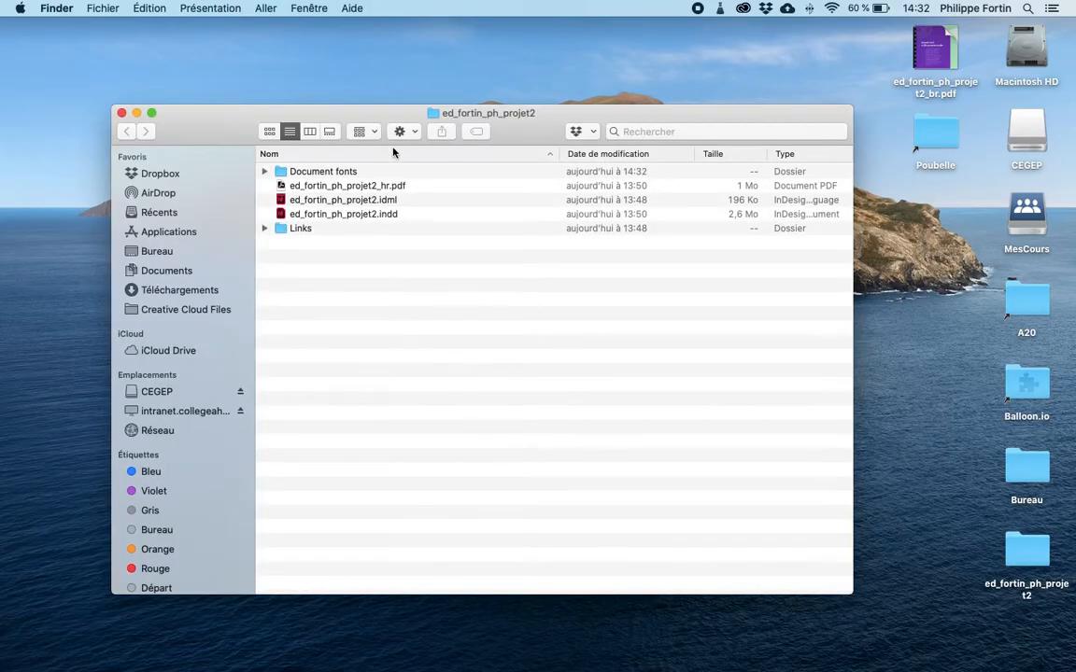
pyautogui.click(121, 113)
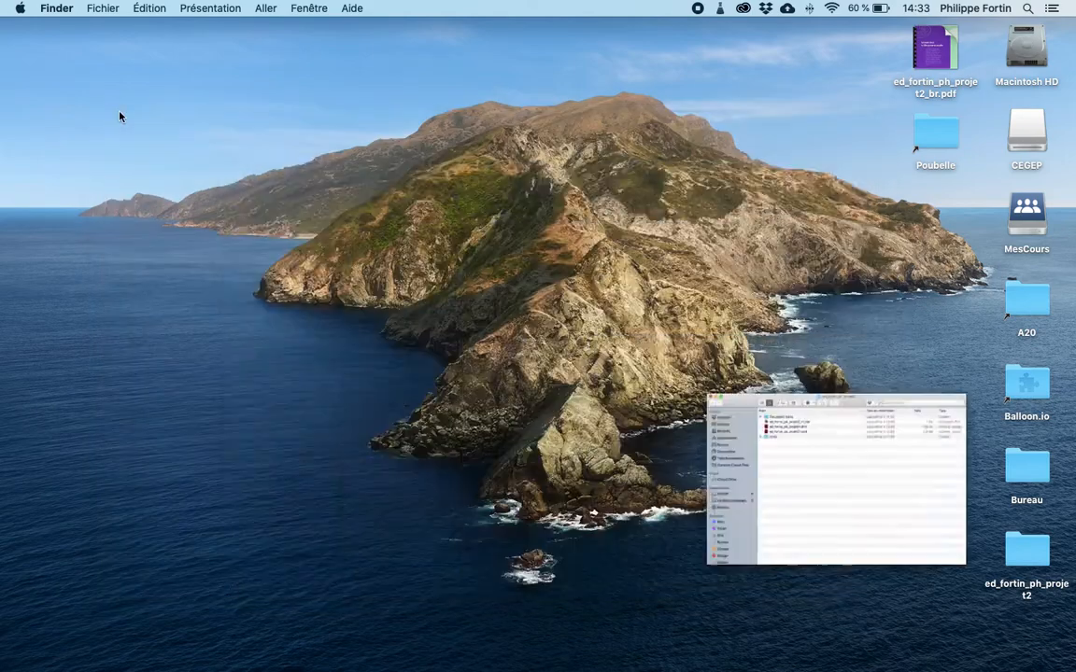
# Open the exported _br PDF from the desktop in Acrobat, examine its individual pages, and close it.
pyautogui.doubleClick(941, 45)
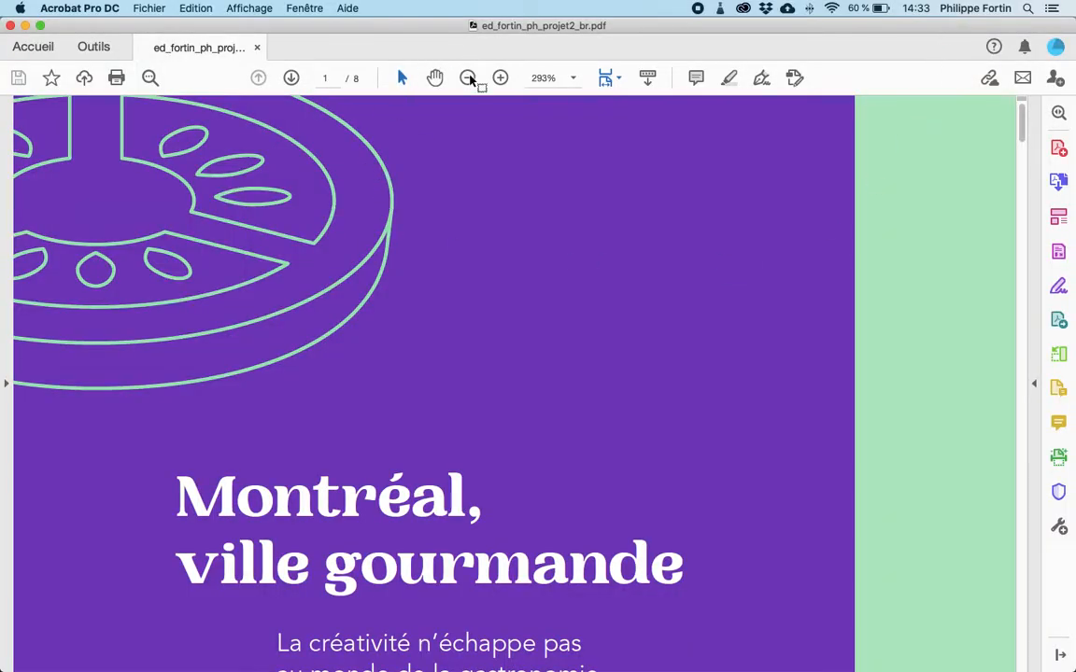
pyautogui.click(468, 77)
pyautogui.click(468, 78)
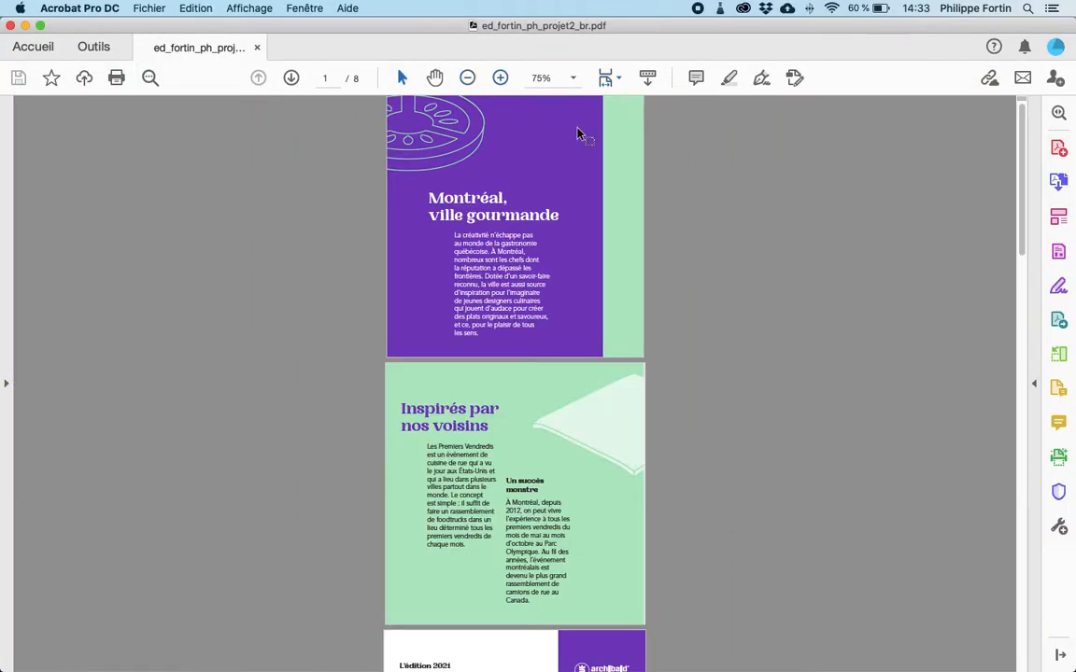
pyautogui.click(467, 77)
pyautogui.scroll(-5, 515, 383)
pyautogui.scroll(-10, 523, 413)
pyautogui.scroll(20, 523, 415)
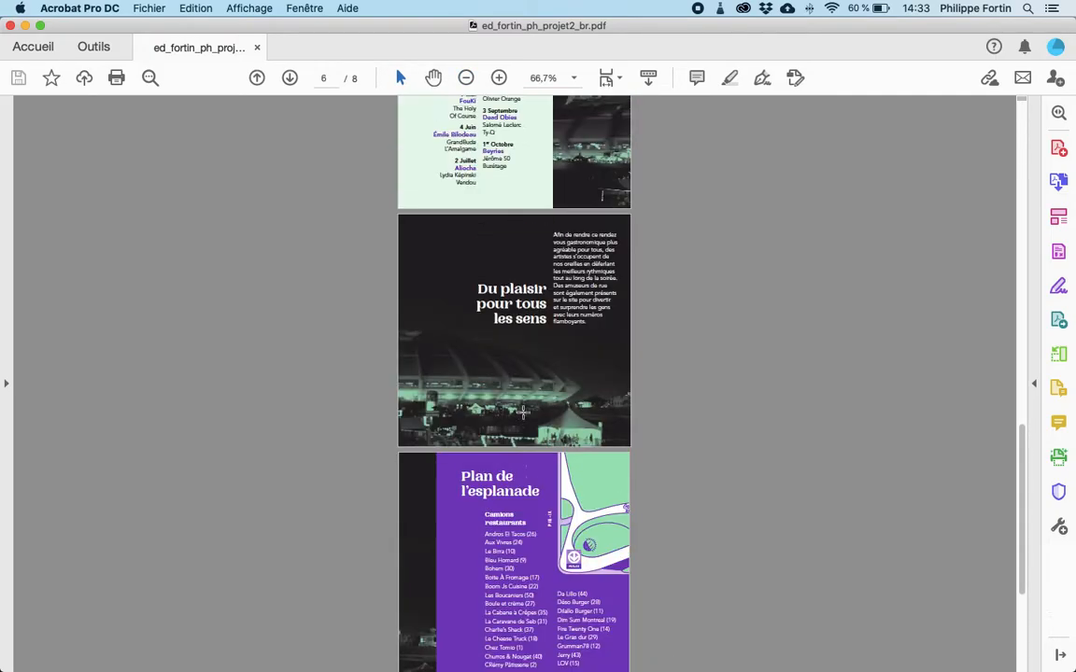
pyautogui.scroll(-15, 528, 429)
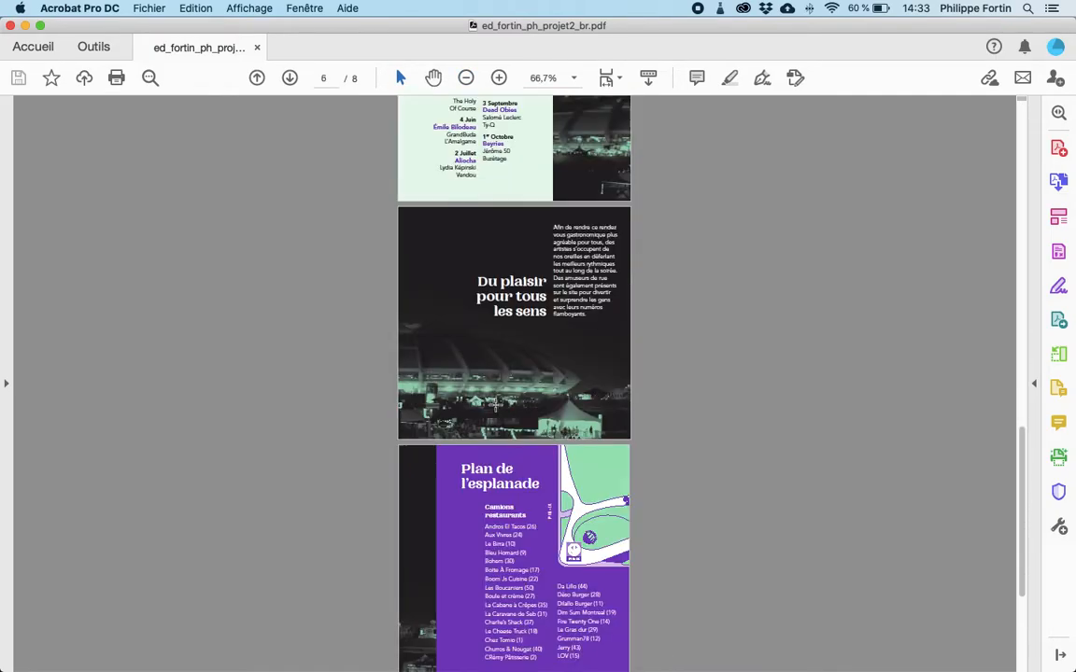
pyautogui.scroll(10, 534, 445)
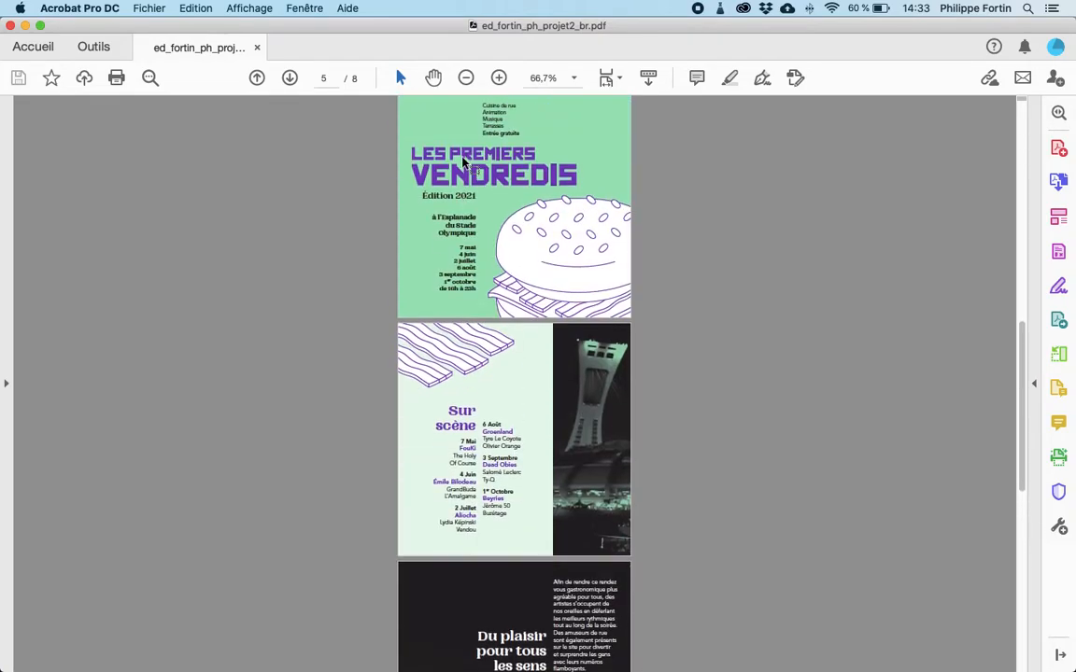
pyautogui.scroll(15, 467, 163)
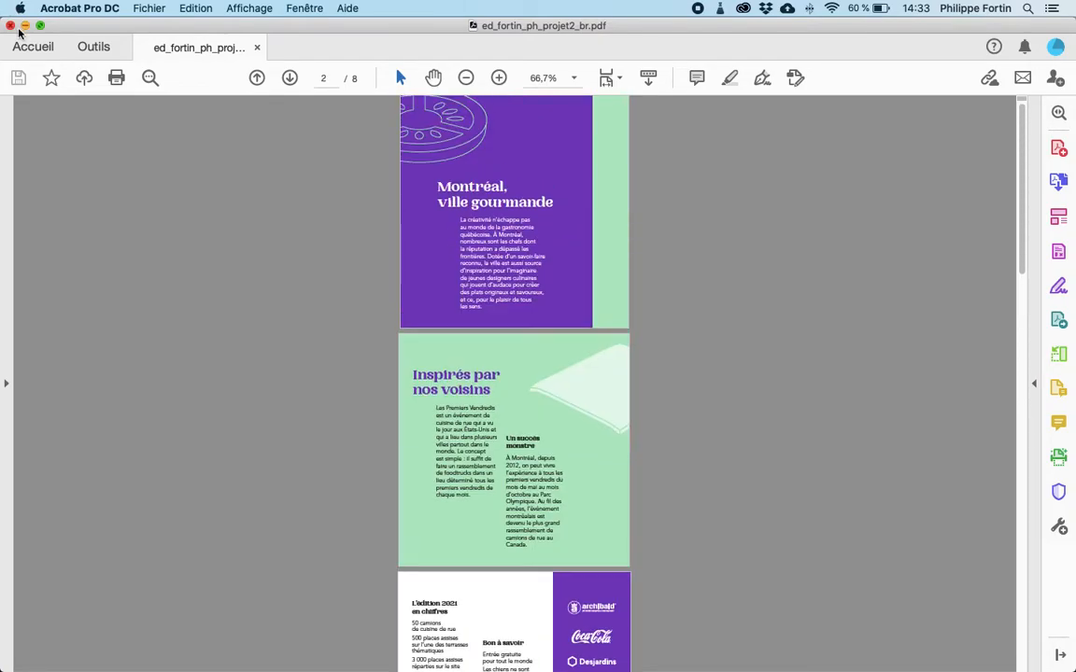
pyautogui.click(10, 26)
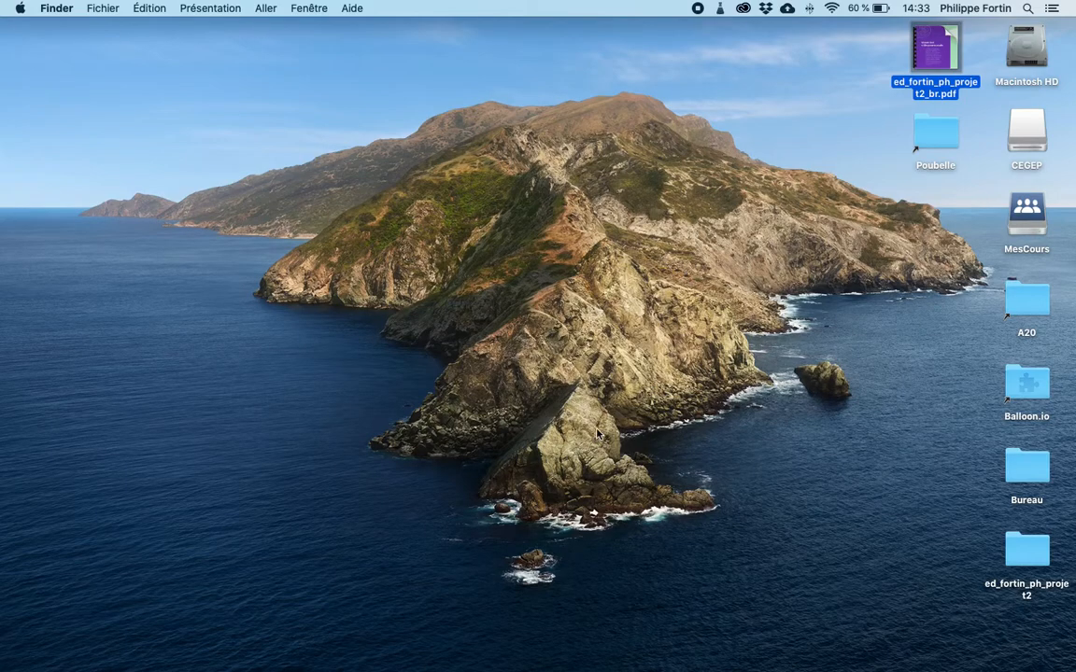
# Switch to Photoshop and bring ed_projet2_mockup1.psd to the front after viewing ed_projet2_mockup3.psd.
pyautogui.moveTo(901, 663)
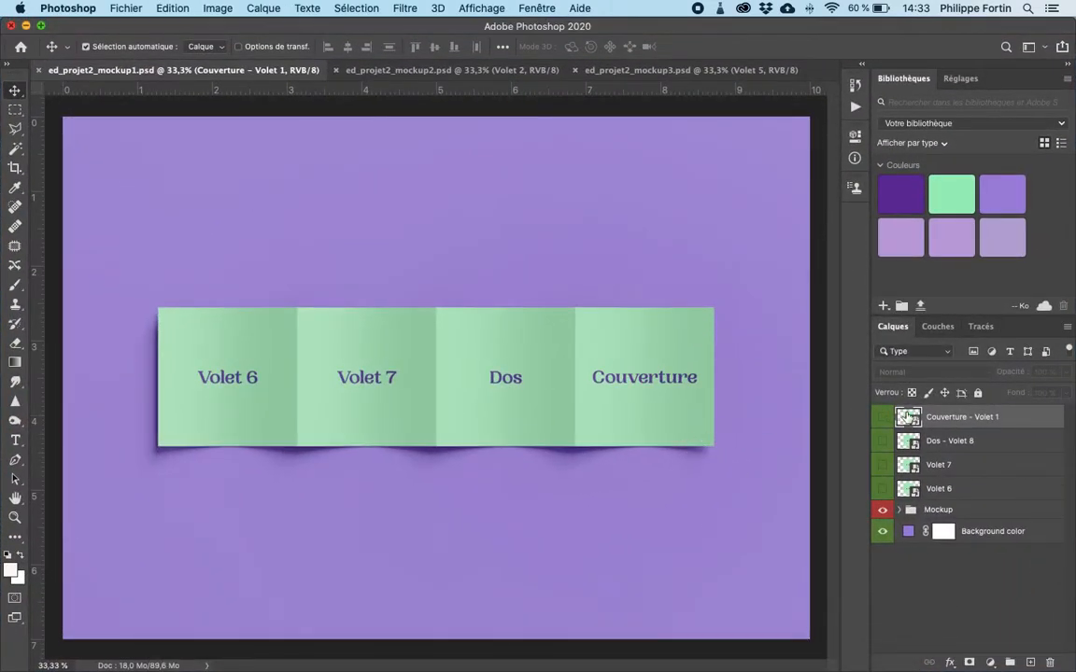
pyautogui.click(642, 72)
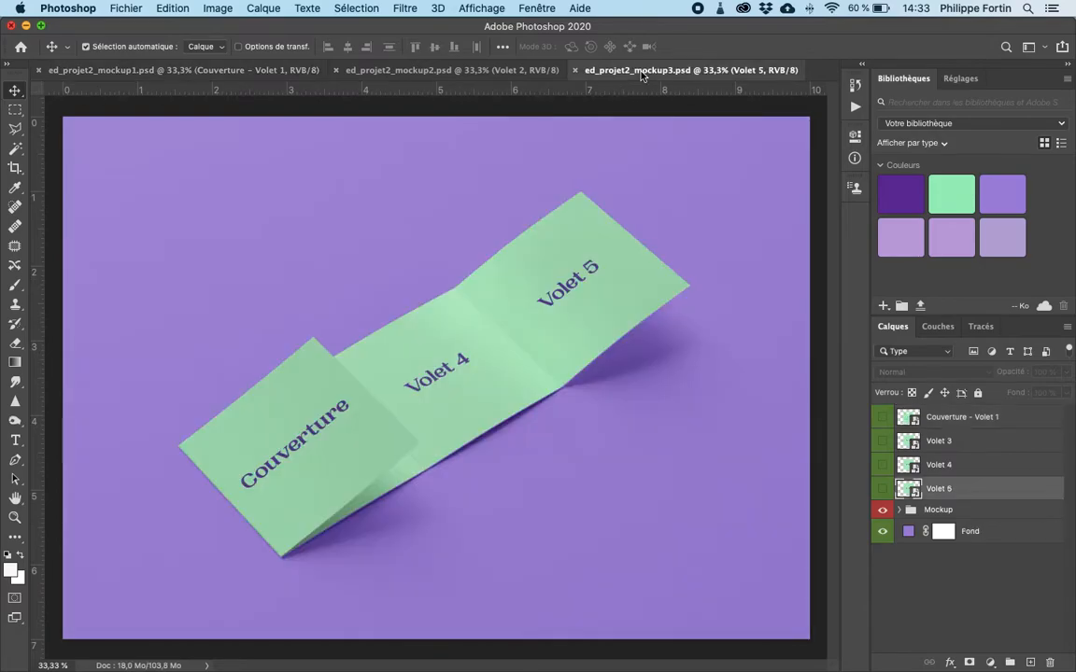
pyautogui.click(206, 70)
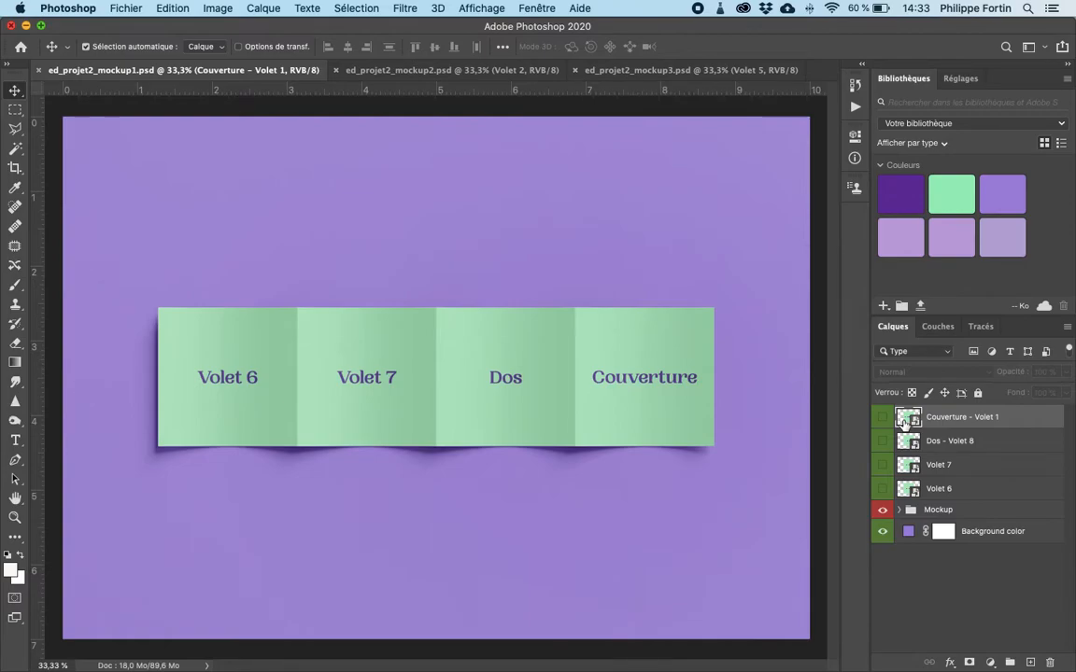
# Open the Couverture - Volet 1 smart object of ed_projet2_mockup1.psd, and open the desktop's _br PDF in Photoshop's import dialog.
pyautogui.doubleClick(904, 420)
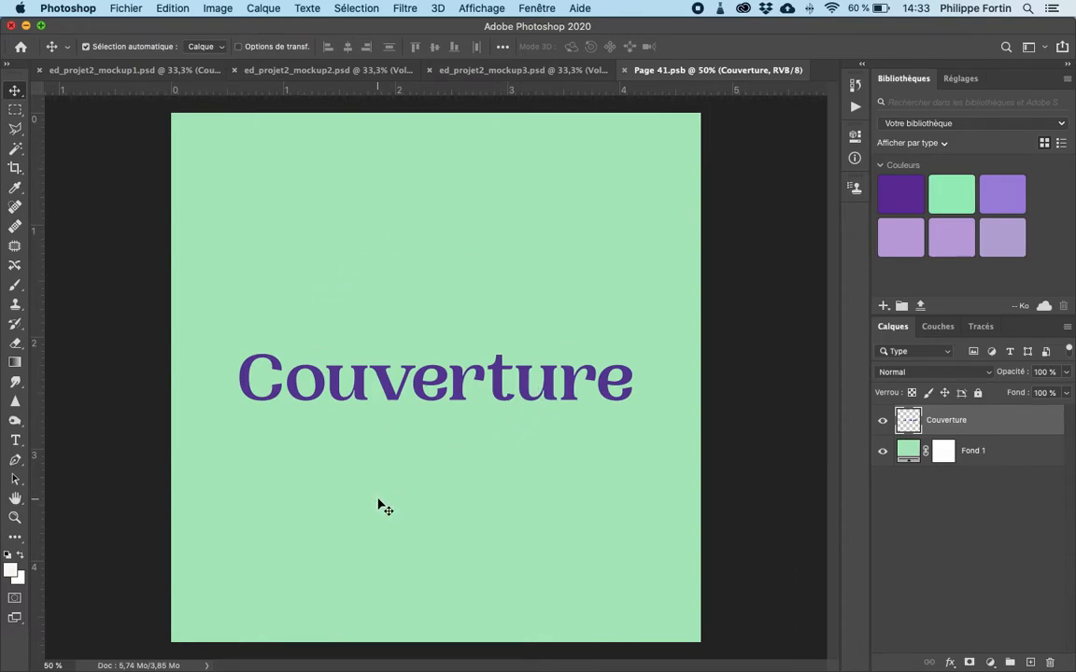
pyautogui.moveTo(810, 26); pyautogui.dragTo(606, 73)
pyautogui.click(952, 34)
pyautogui.moveTo(945, 56); pyautogui.dragTo(459, 657)
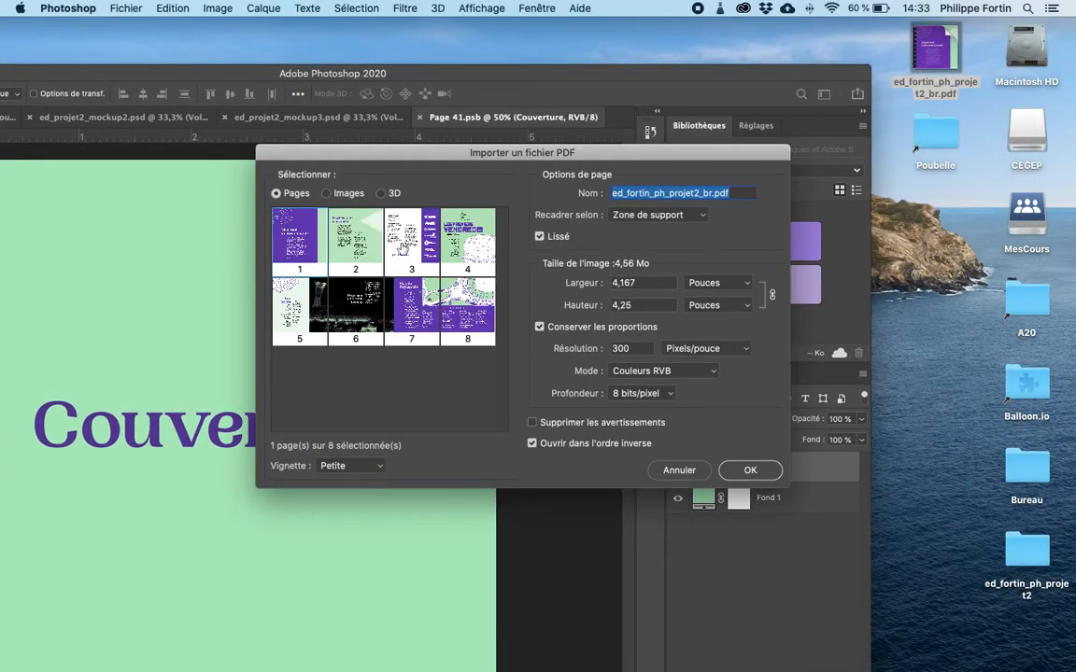
# Import page 4 of the PDF, the cover, at a resolution of 400 pixels/inch and restore the window to full size.
pyautogui.click(419, 259)
pyautogui.click(464, 259)
pyautogui.click(464, 307)
pyautogui.click(420, 305)
pyautogui.click(341, 299)
pyautogui.click(304, 298)
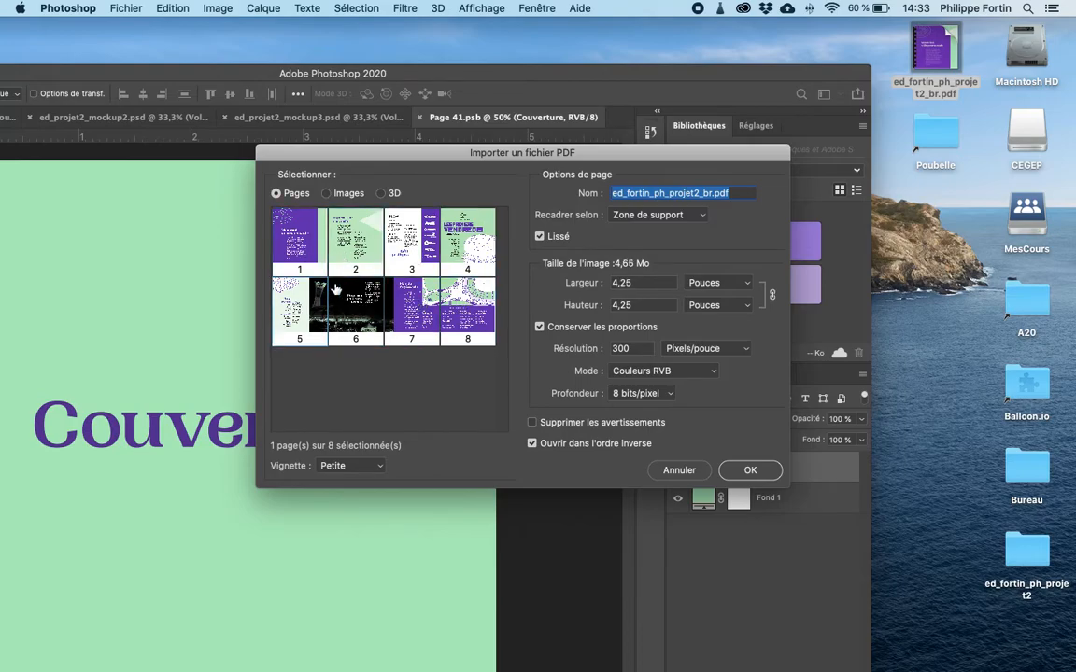
pyautogui.click(458, 251)
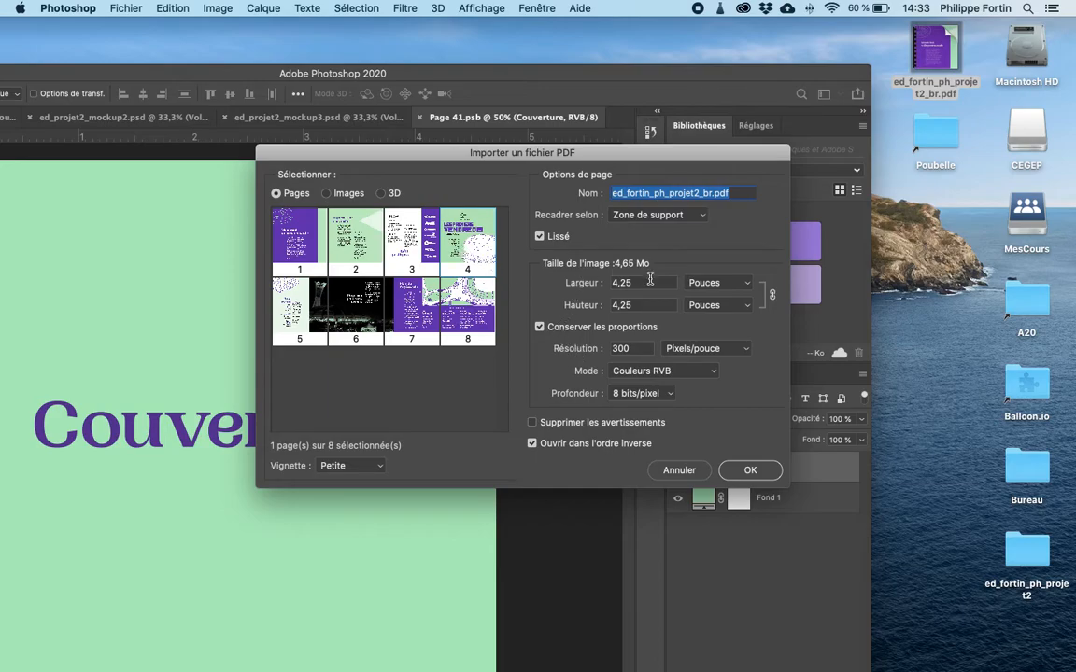
pyautogui.click(637, 348)
pyautogui.write('400')
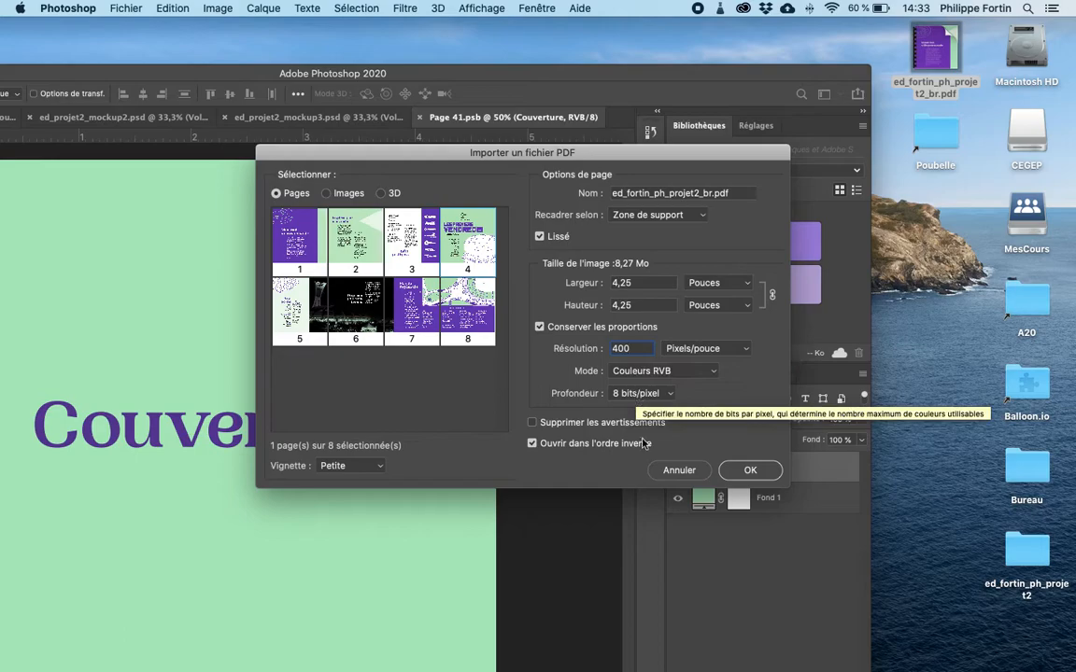
pyautogui.click(751, 471)
pyautogui.doubleClick(539, 74)
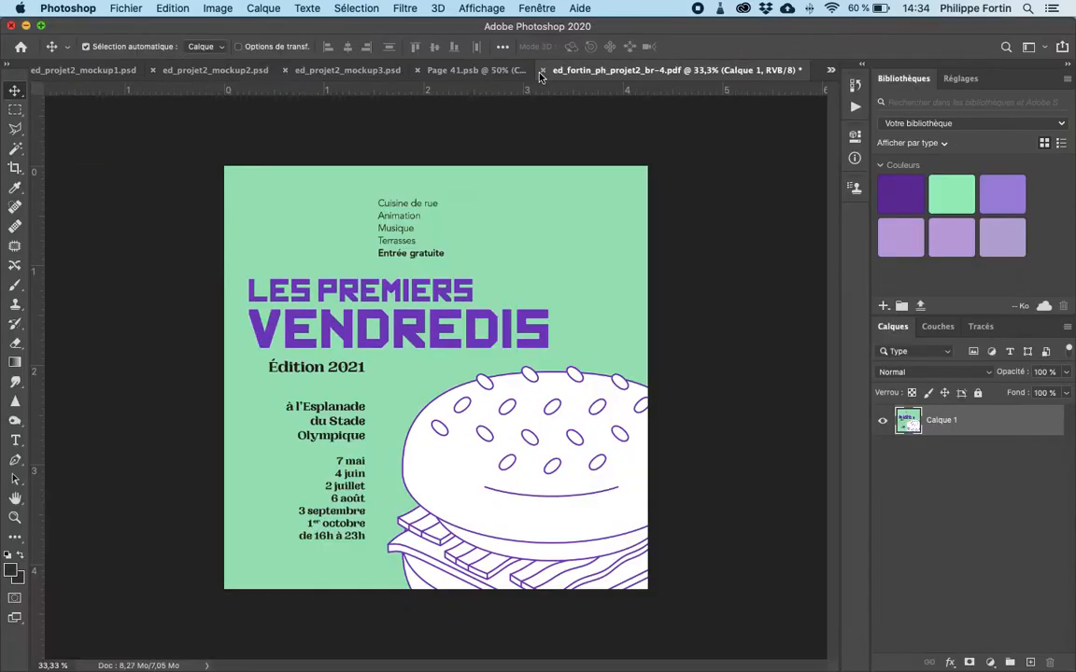
# Copy the entire cover page into Page 41.psb and hide its Couverture and Fond 1 layers.
pyautogui.press('super')
pyautogui.press('super+a')
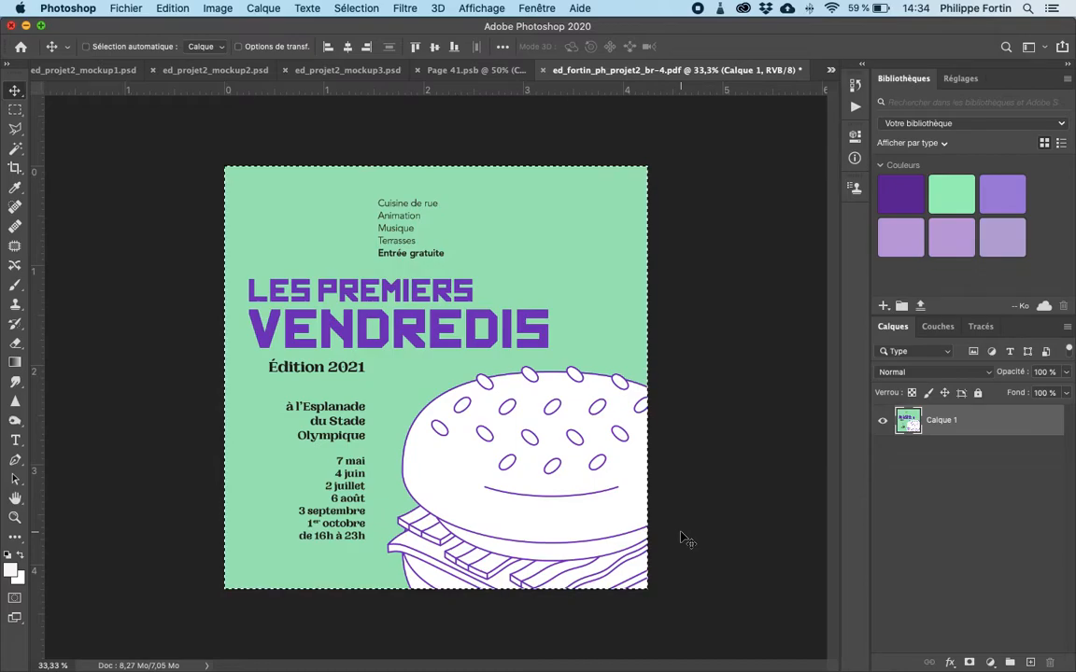
pyautogui.click(499, 79)
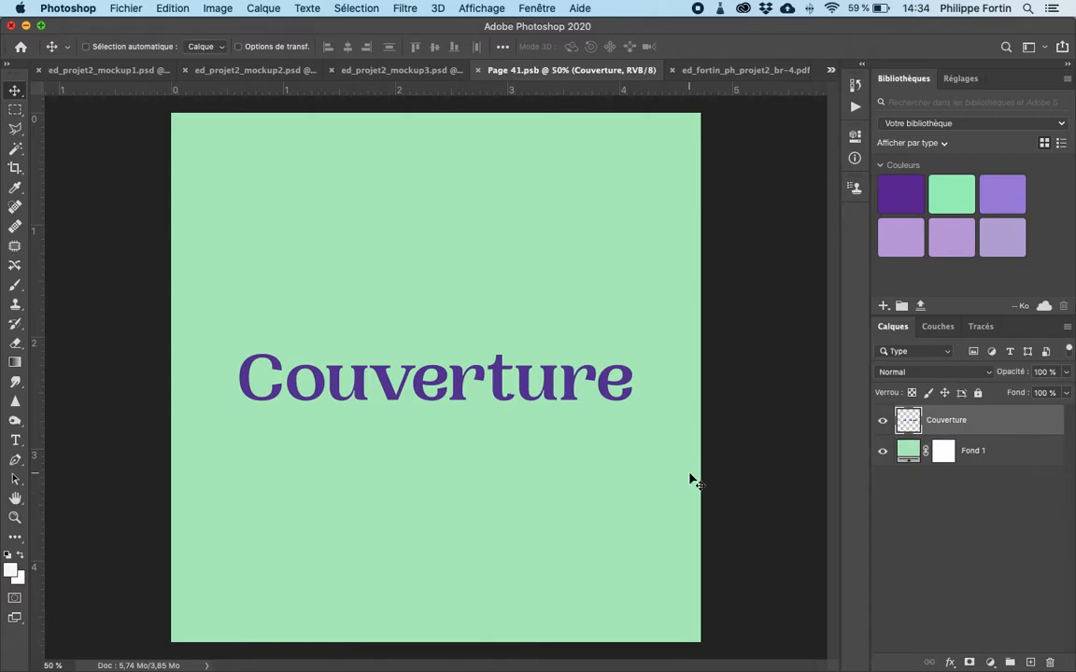
pyautogui.hotkey('ctrl', 'v')
pyautogui.scroll(-3, 581, 416)
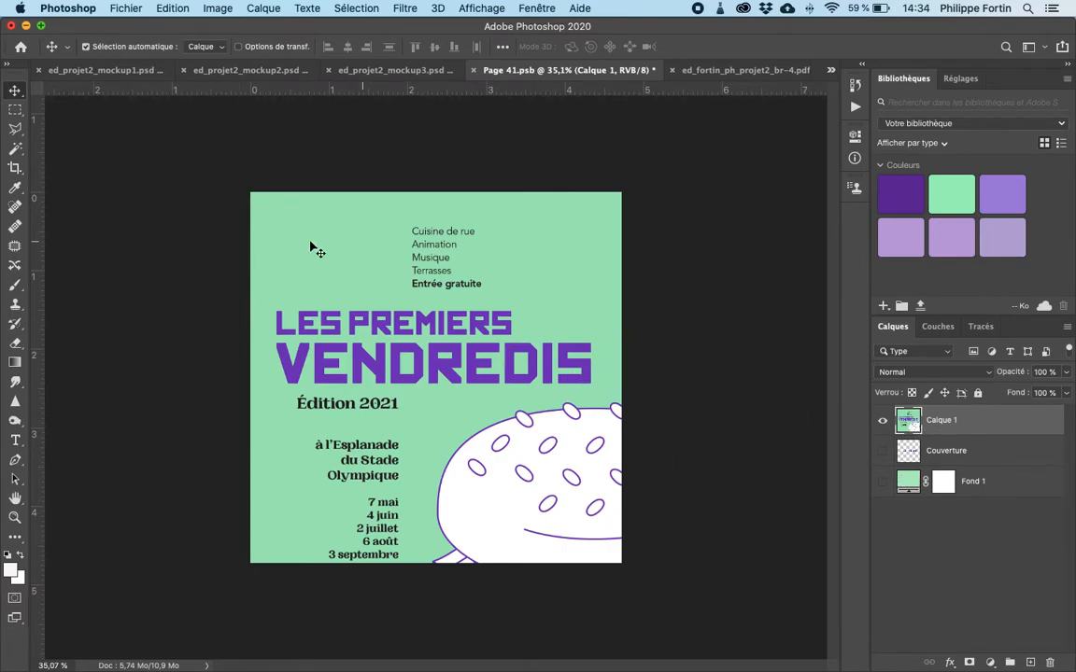
# Scale the pasted cover to fit the canvas of Page 41.psb, then save and close the smart object.
pyautogui.press('super')
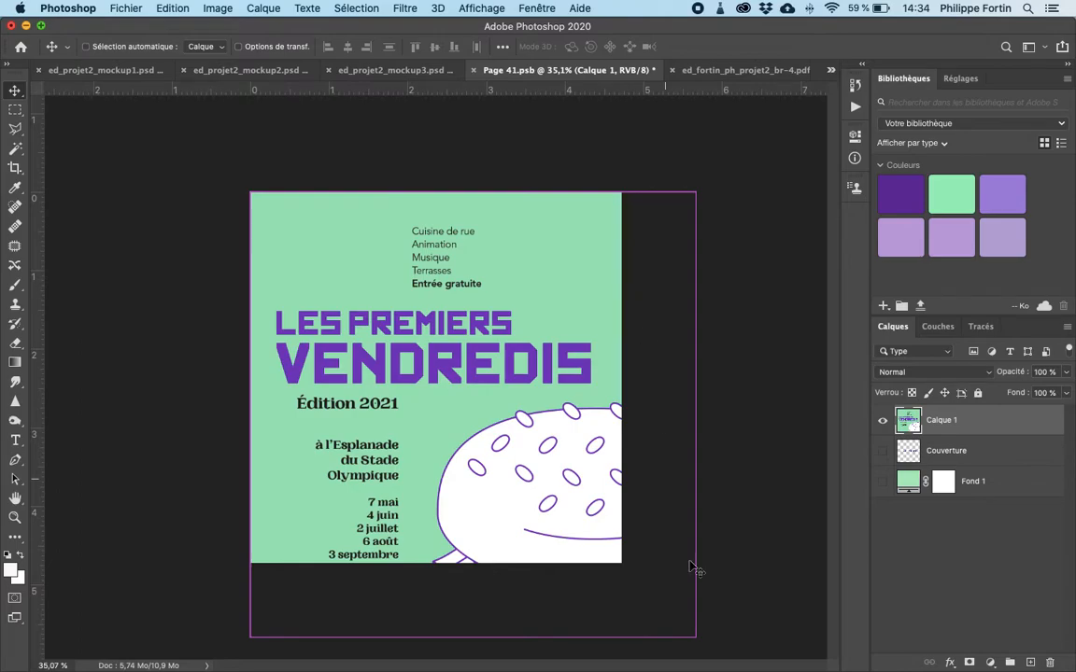
pyautogui.press('super+t')
pyautogui.moveTo(695, 637); pyautogui.dragTo(622, 563)
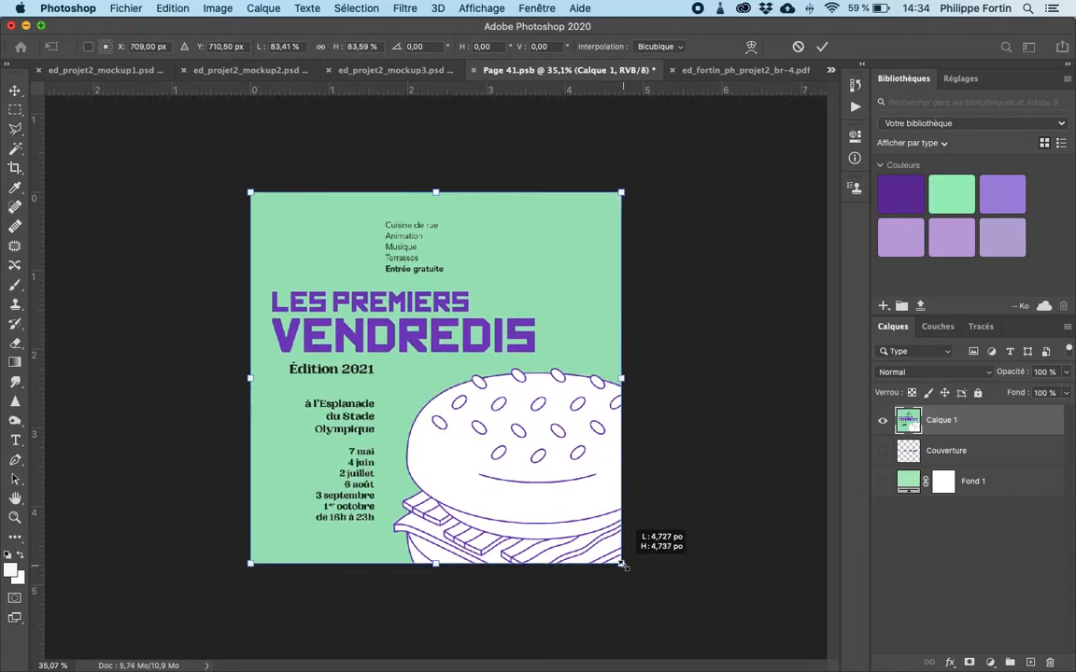
pyautogui.press('Return')
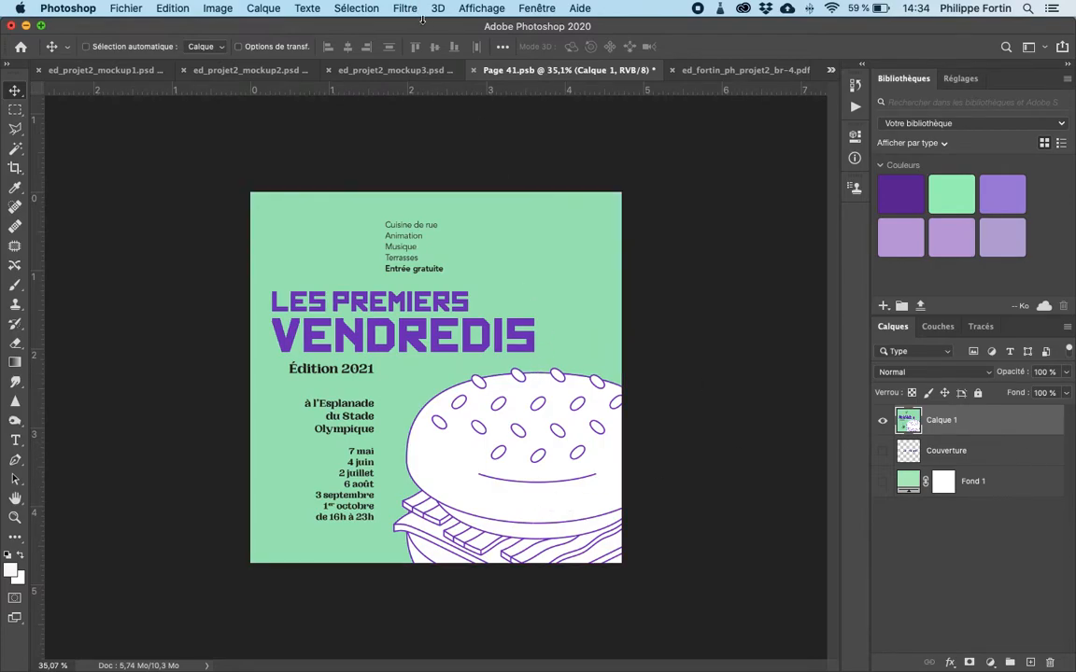
pyautogui.press('super+s')
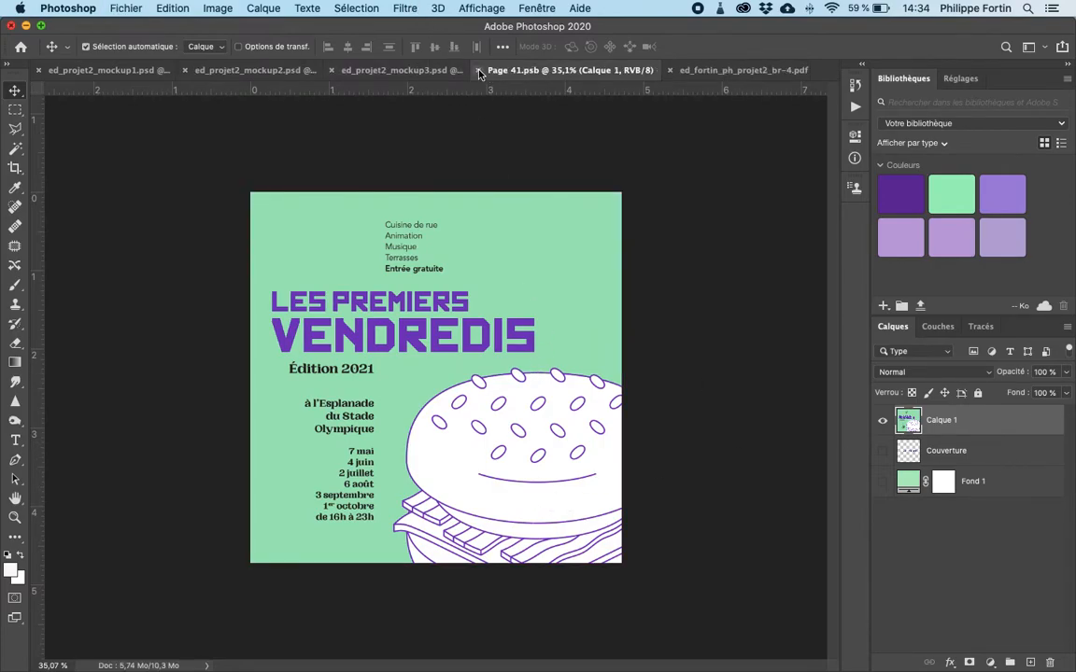
pyautogui.click(478, 71)
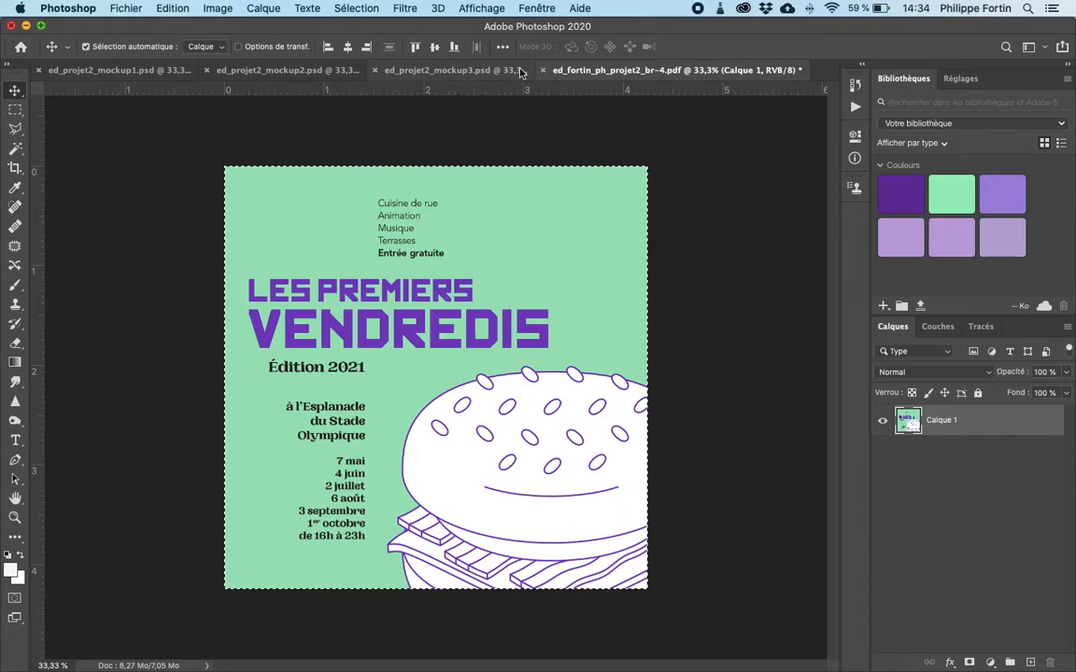
# Close the imported cover page without saving, and bring ed_projet2_mockup3.psd to the front after viewing ed_projet2_mockup2.psd.
pyautogui.press('super+q')
pyautogui.click(489, 248)
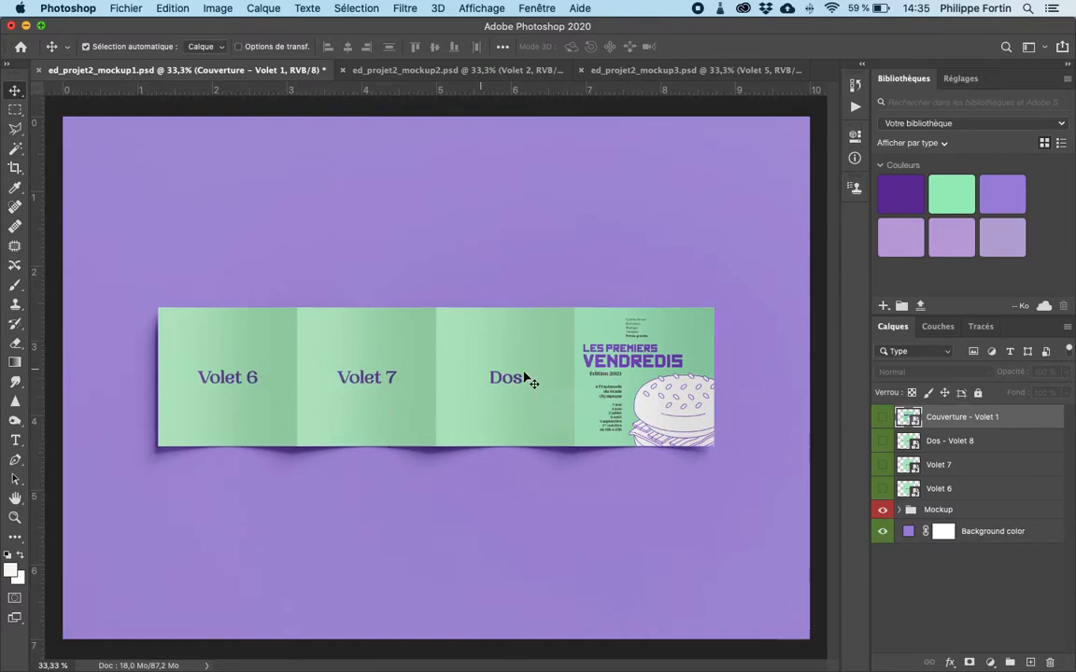
pyautogui.click(425, 70)
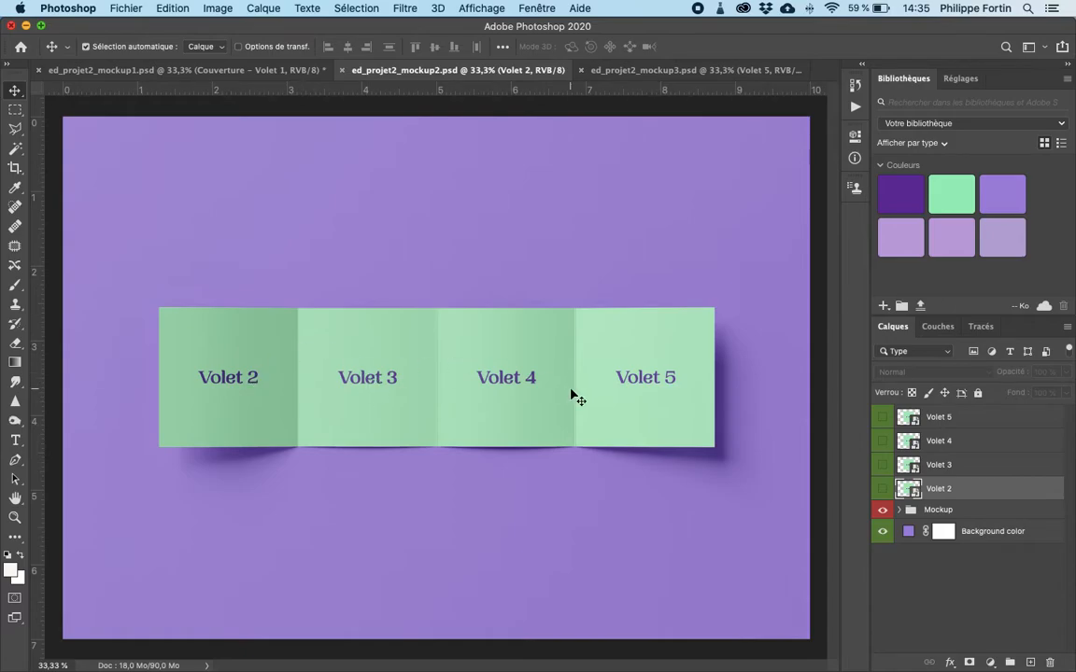
pyautogui.click(647, 72)
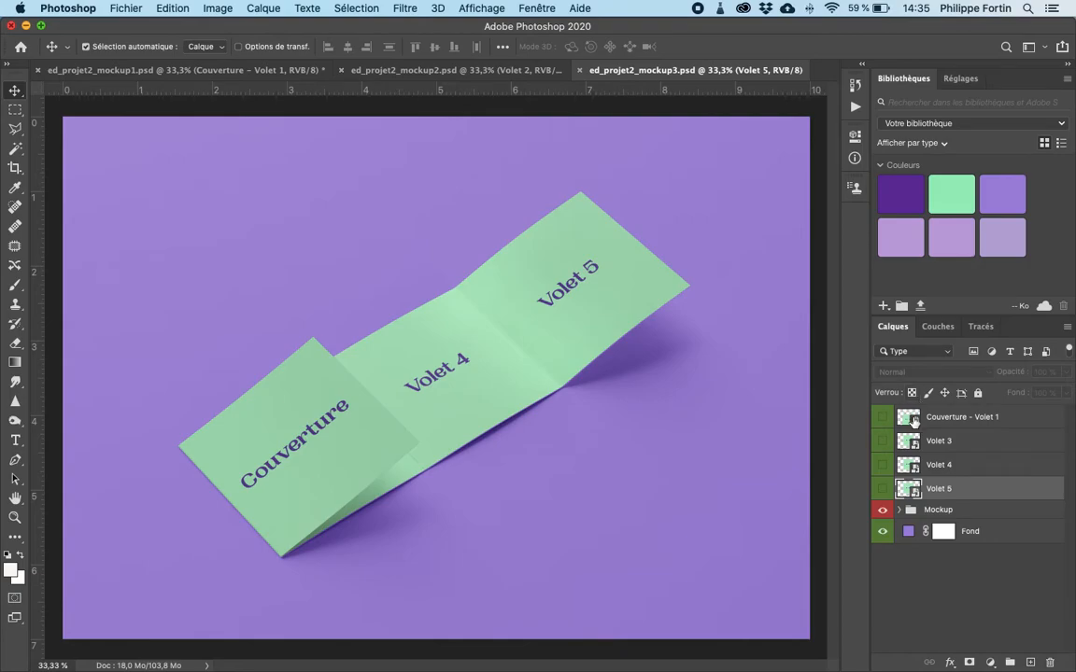
# Paste the copied cover into the Couverture - Volet 1 smart object of mockup3 and hide its Couverture and Fond layers.
pyautogui.doubleClick(914, 421)
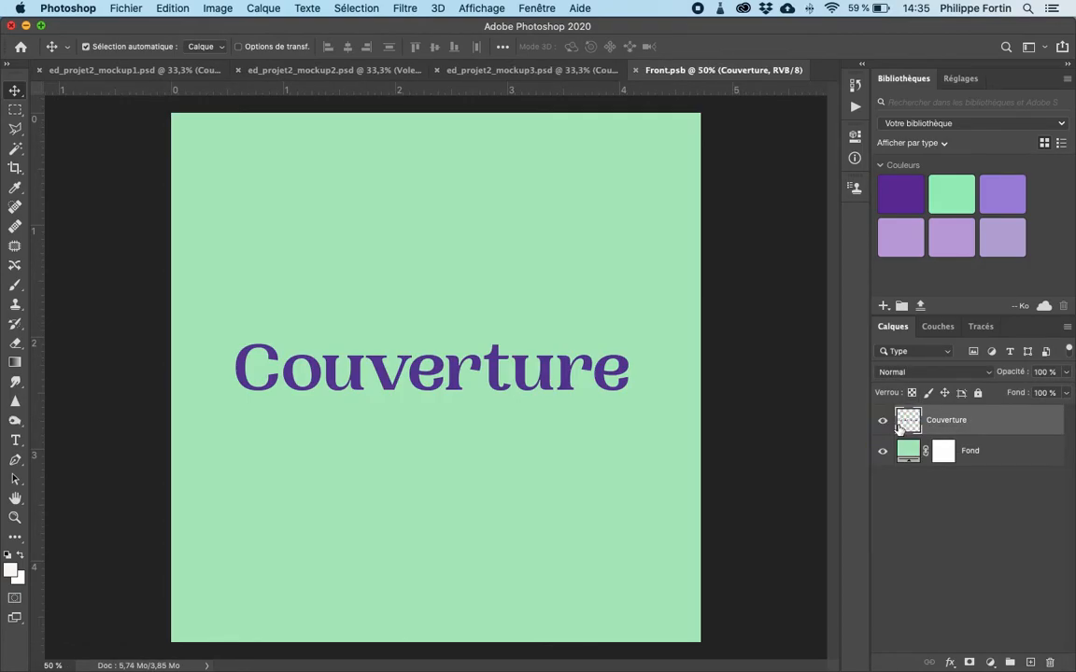
pyautogui.press('super+v')
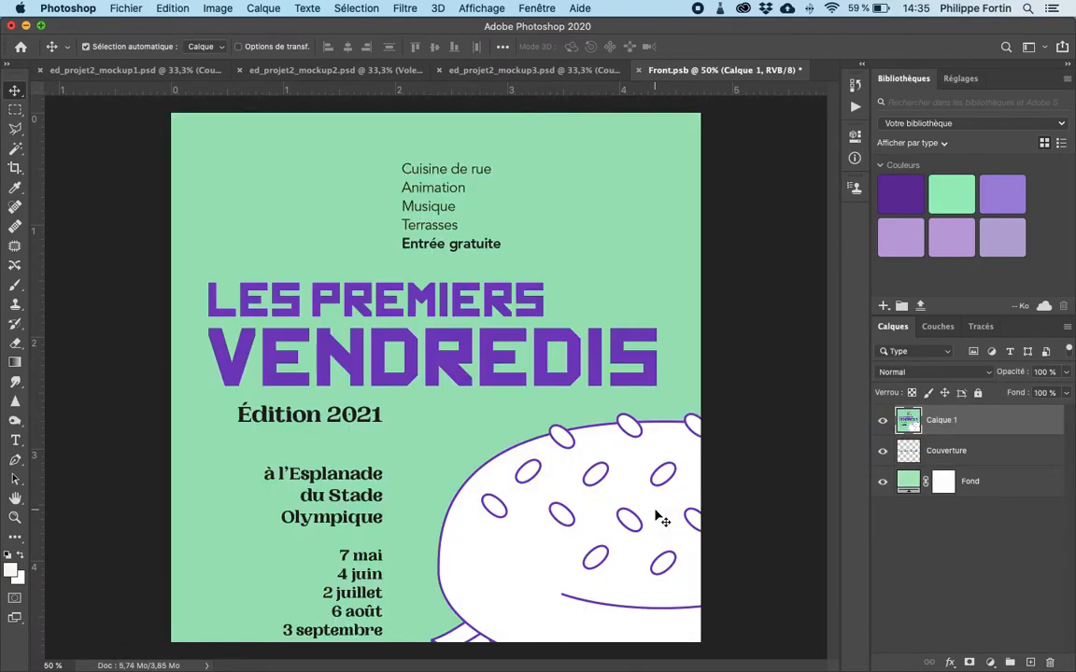
pyautogui.press('super+minus')
pyautogui.press('super+minus')
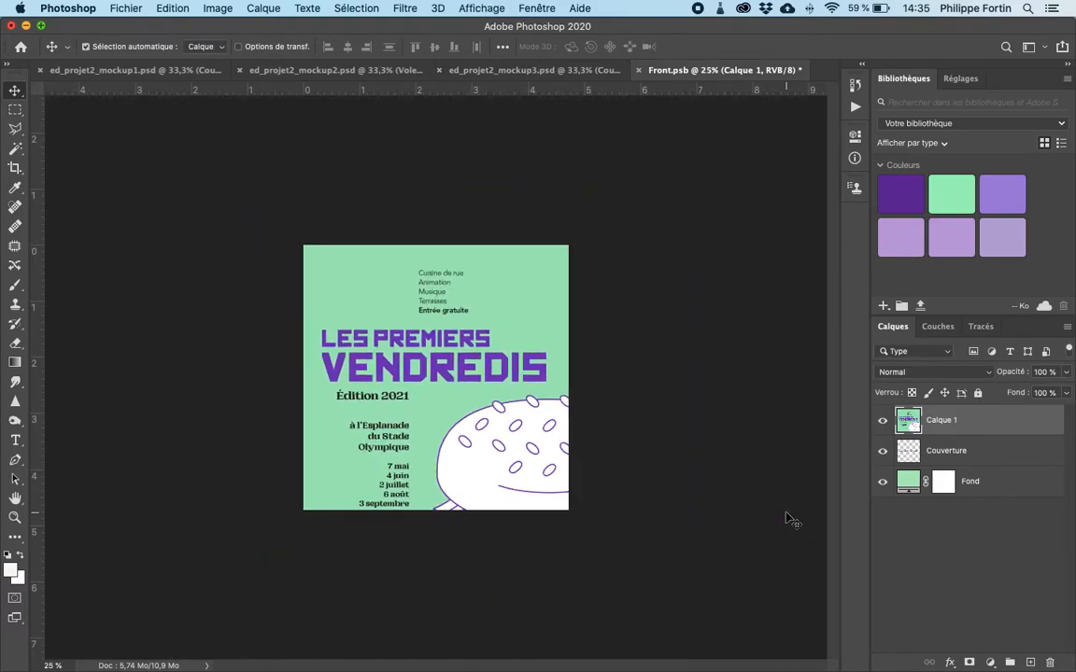
pyautogui.click(882, 451)
# Scale the pasted cover to fit the canvas of Front.psb, then save and close the smart object.
pyautogui.press('super+t')
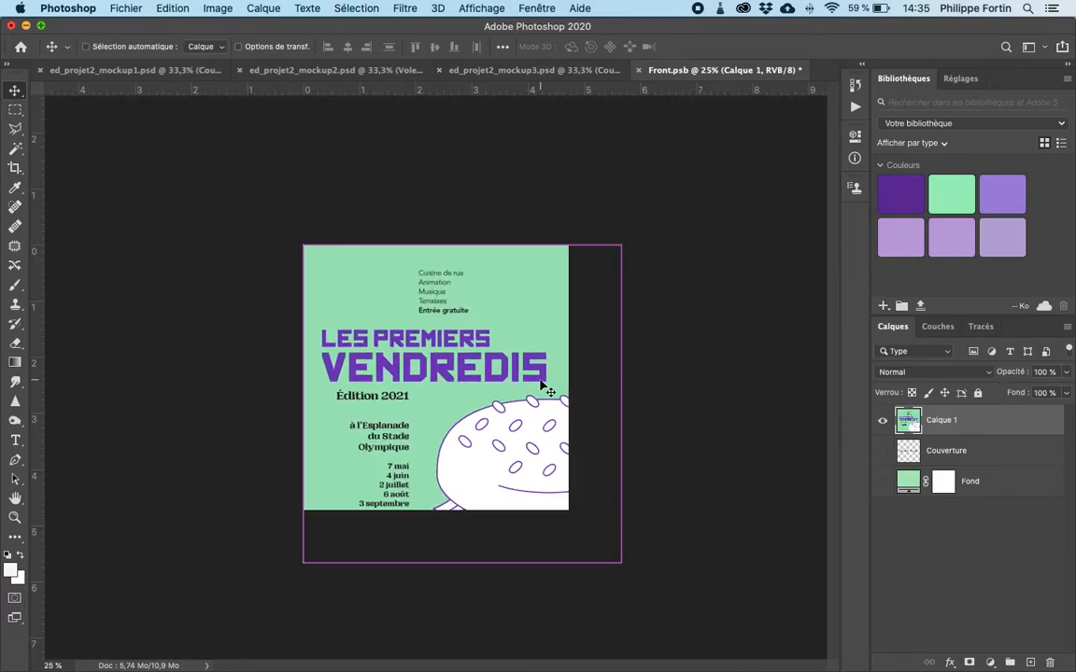
pyautogui.moveTo(620, 562); pyautogui.dragTo(570, 513)
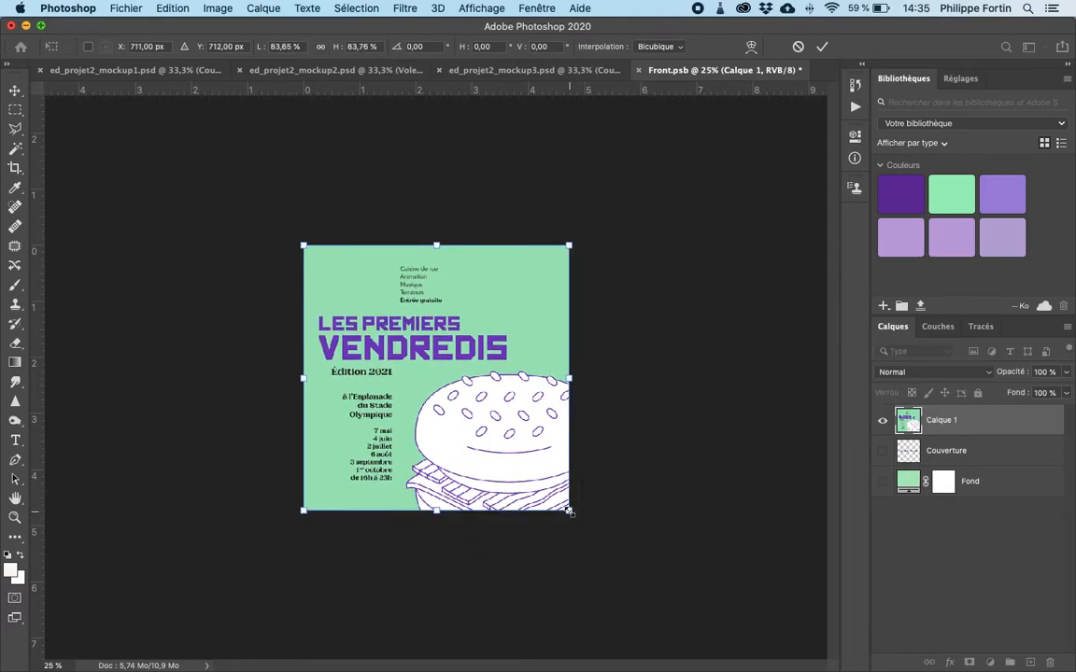
pyautogui.press('Return')
pyautogui.press('super+s')
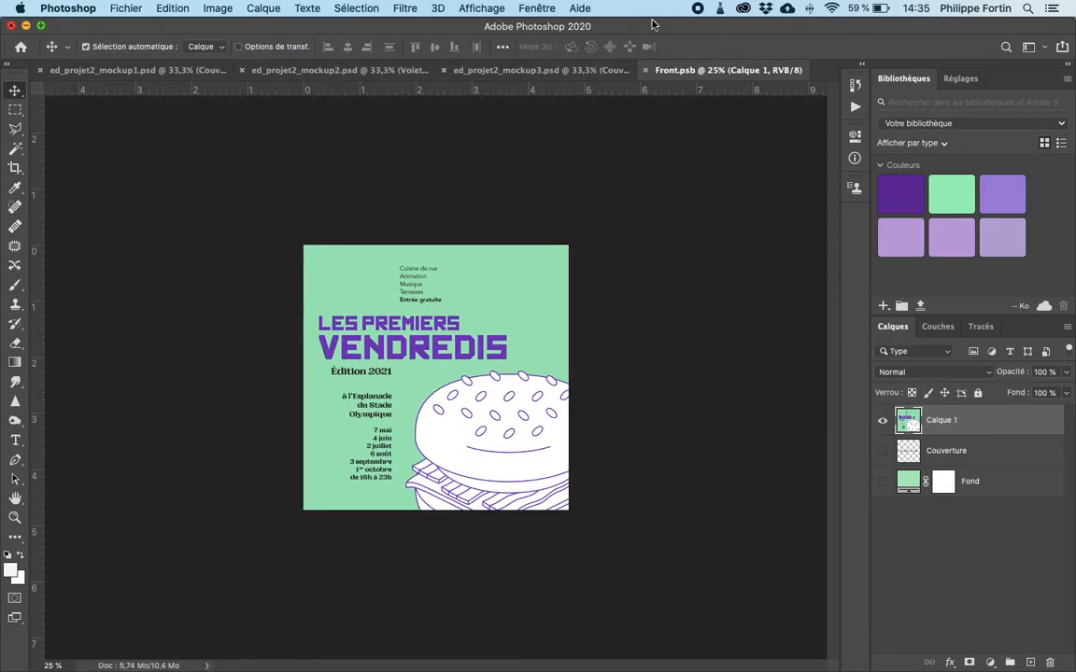
pyautogui.click(643, 71)
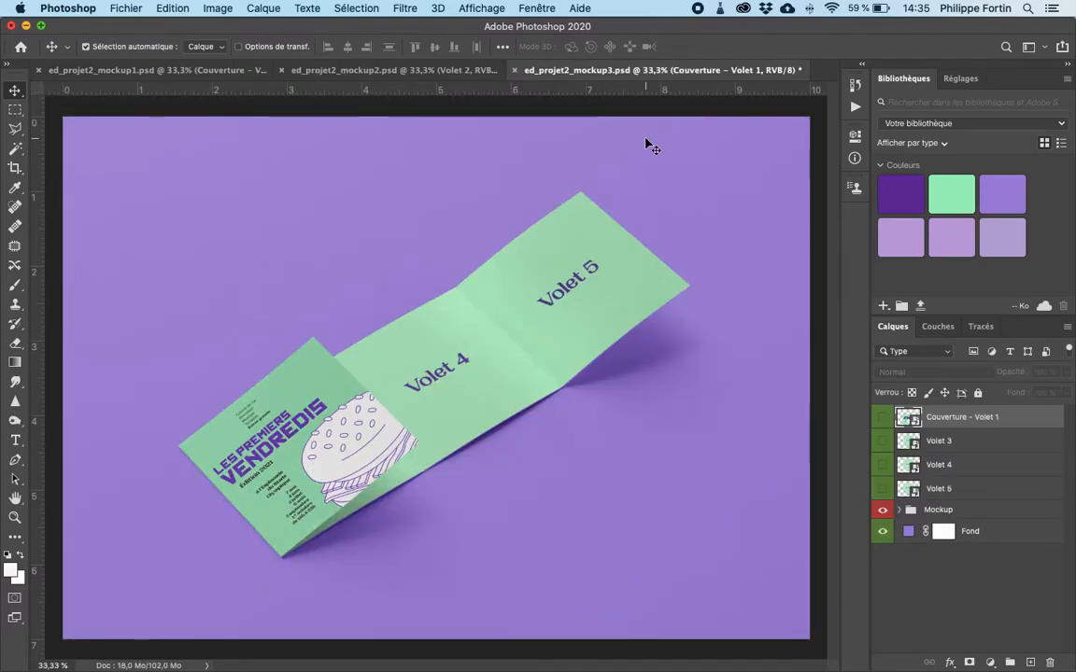
# Open the desktop's _br PDF in Photoshop again and import page 6 at 400 pixels/inch.
pyautogui.moveTo(658, 28); pyautogui.dragTo(571, 64)
pyautogui.moveTo(949, 51); pyautogui.dragTo(460, 665)
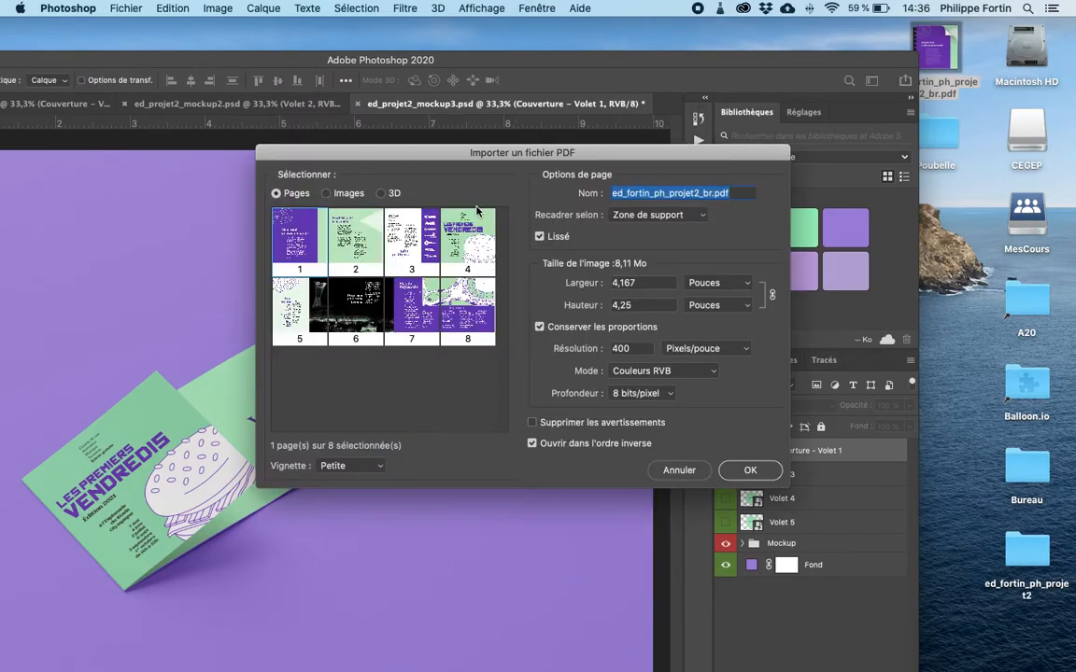
pyautogui.moveTo(463, 160); pyautogui.dragTo(718, 34)
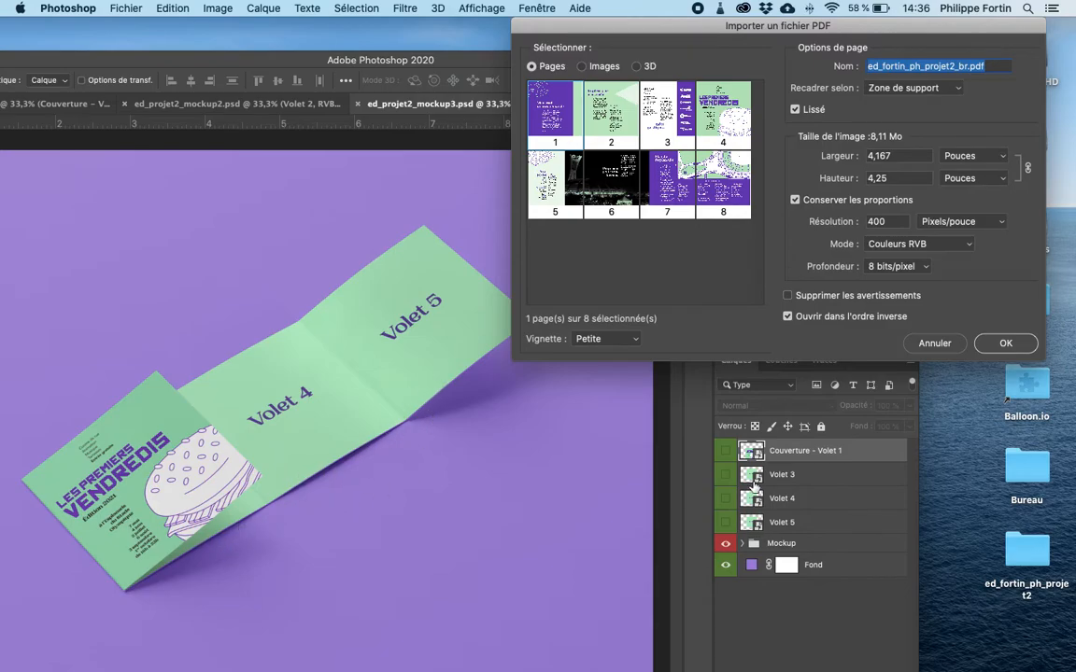
pyautogui.click(602, 197)
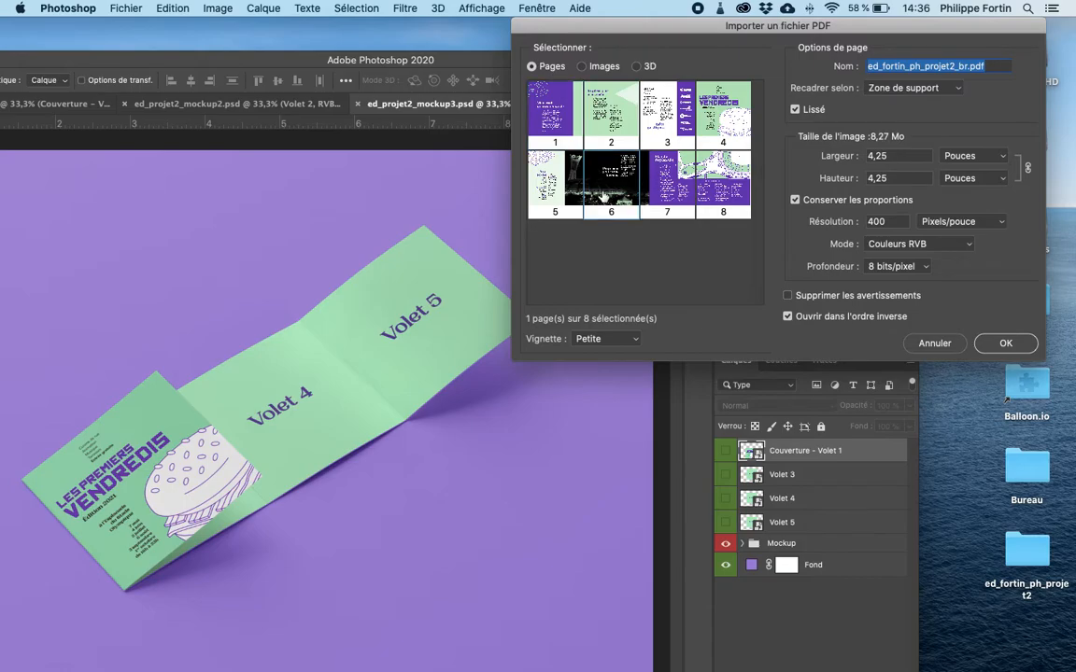
pyautogui.click(1001, 343)
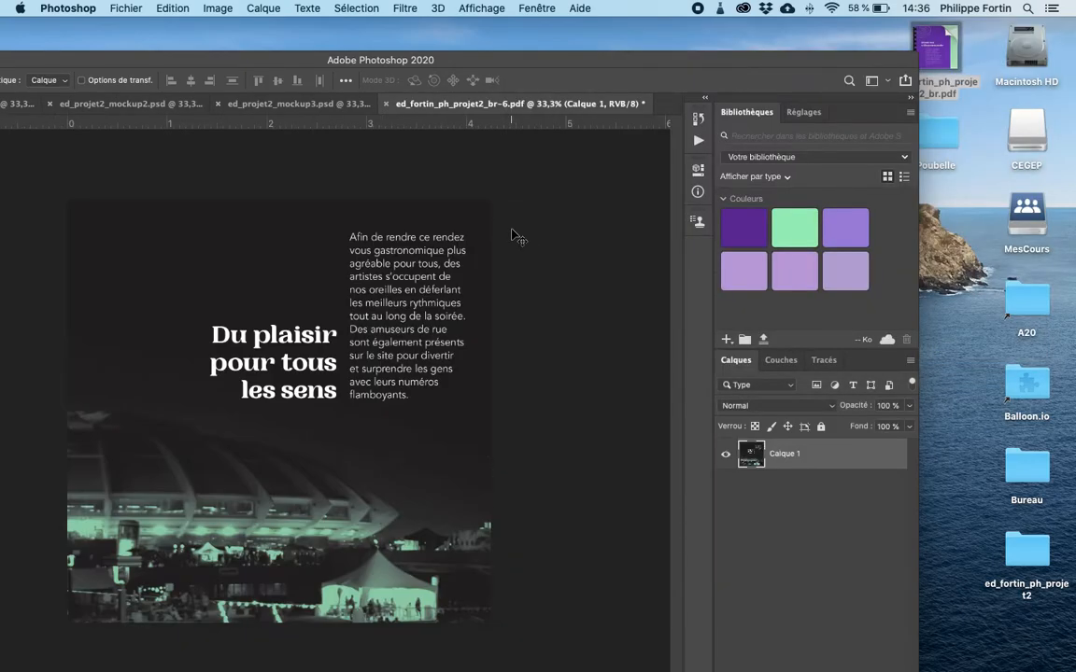
# Copy the entire imported page 6 and close its document without saving.
pyautogui.press('super+a')
pyautogui.press('super+w')
pyautogui.click(463, 224)
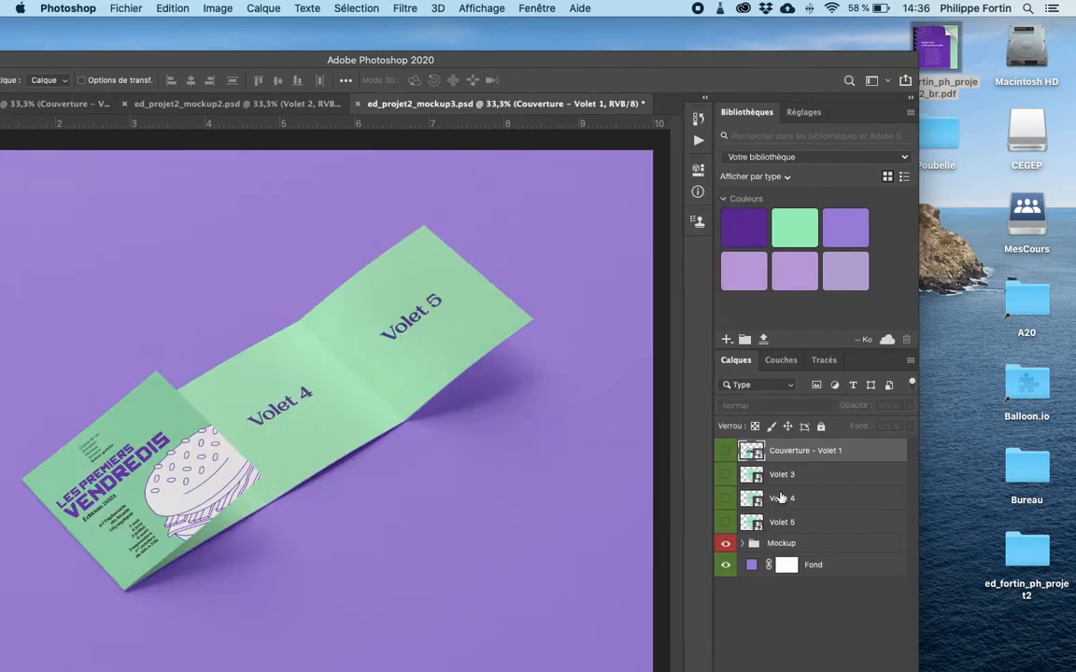
# Paste the copied page into the Volet 3 smart object of mockup3 and scale it to fit the canvas.
pyautogui.doubleClick(750, 474)
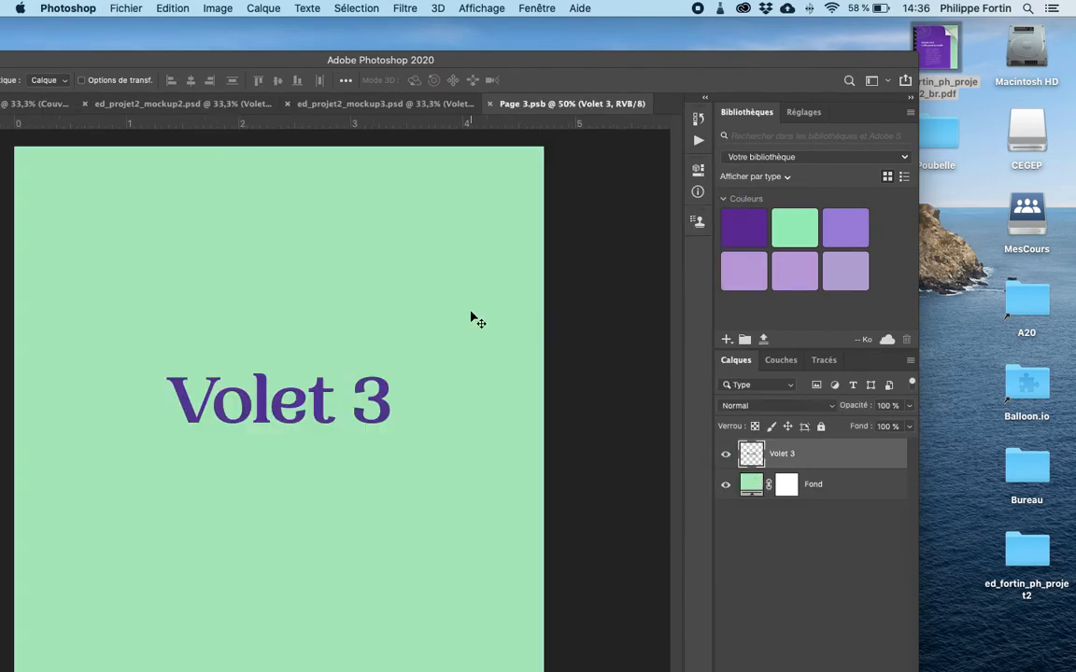
pyautogui.press('super+minus')
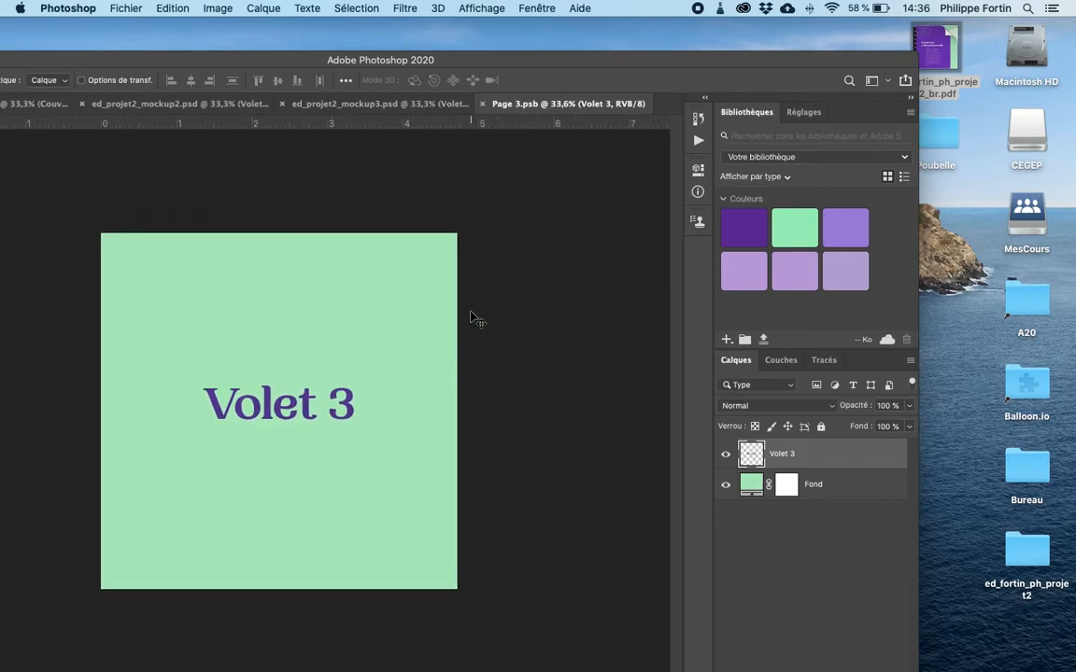
pyautogui.press('super+v')
pyautogui.press('super+minus')
pyautogui.press('super+t')
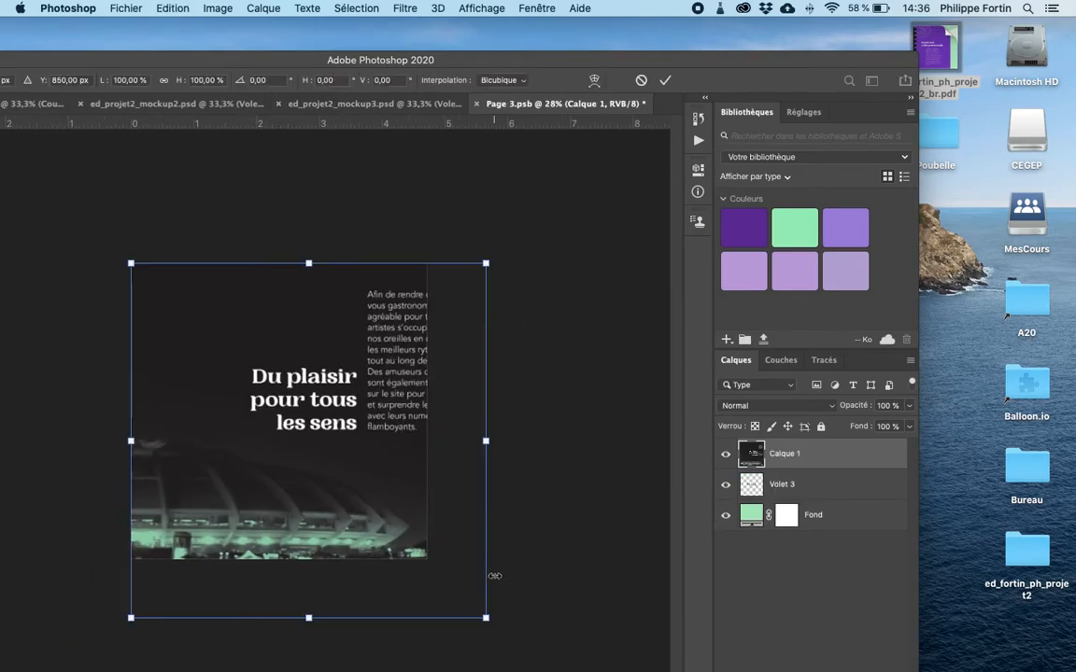
pyautogui.moveTo(485, 619); pyautogui.dragTo(428, 558)
pyautogui.press('Return')
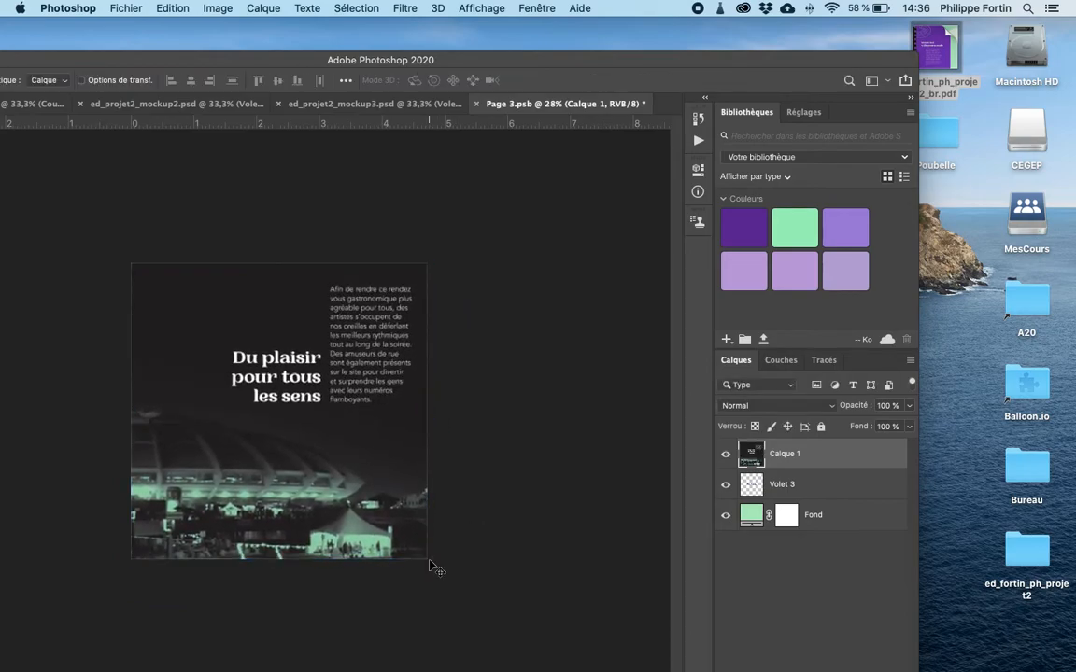
# Hide the Volet 3 and Fond layers of Page 3.psb, then save and close the smart object.
pyautogui.click(725, 484)
pyautogui.click(725, 515)
pyautogui.press('super+s')
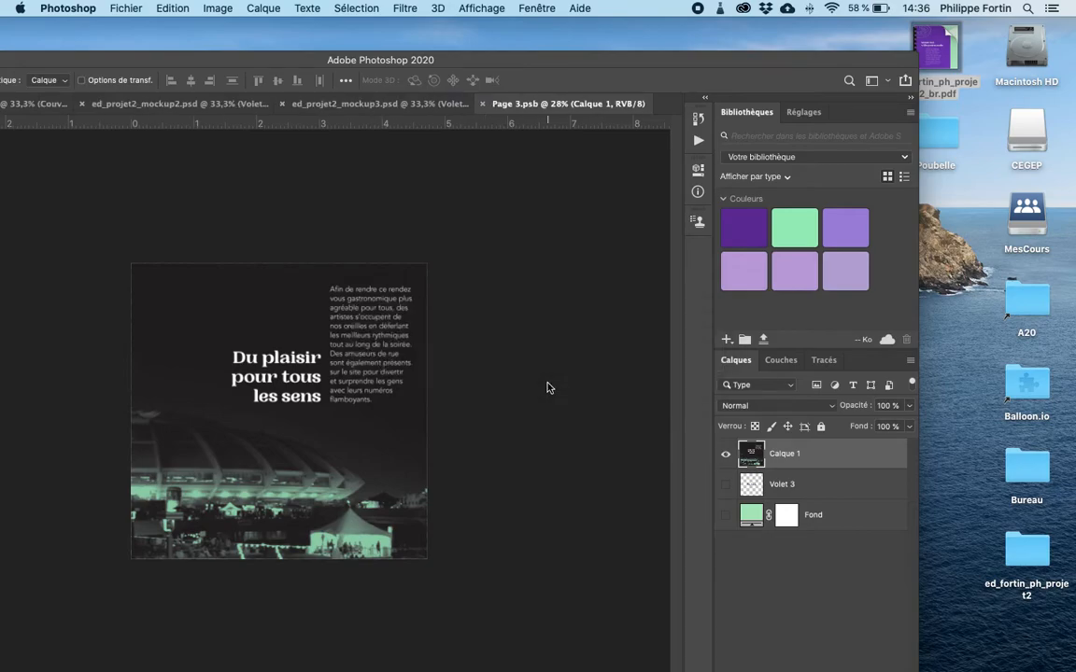
pyautogui.click(483, 104)
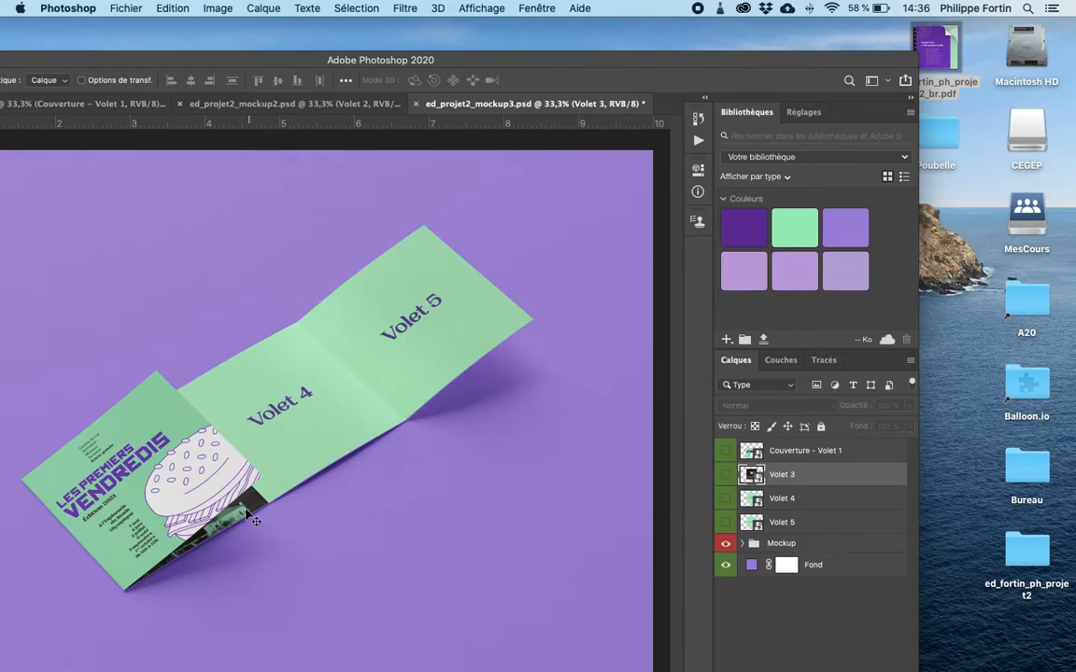
# Open the desktop's _br PDF in Photoshop again and import page 7 at 400 pixels/inch.
pyautogui.moveTo(954, 61)
pyautogui.moveTo(956, 62); pyautogui.dragTo(456, 651)
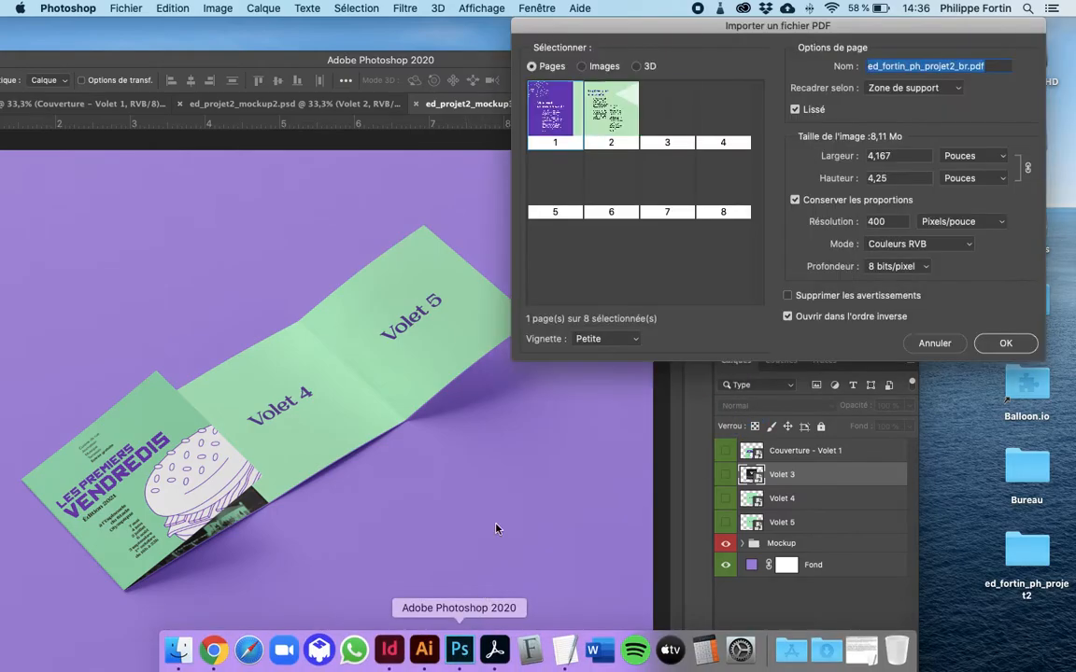
pyautogui.click(671, 196)
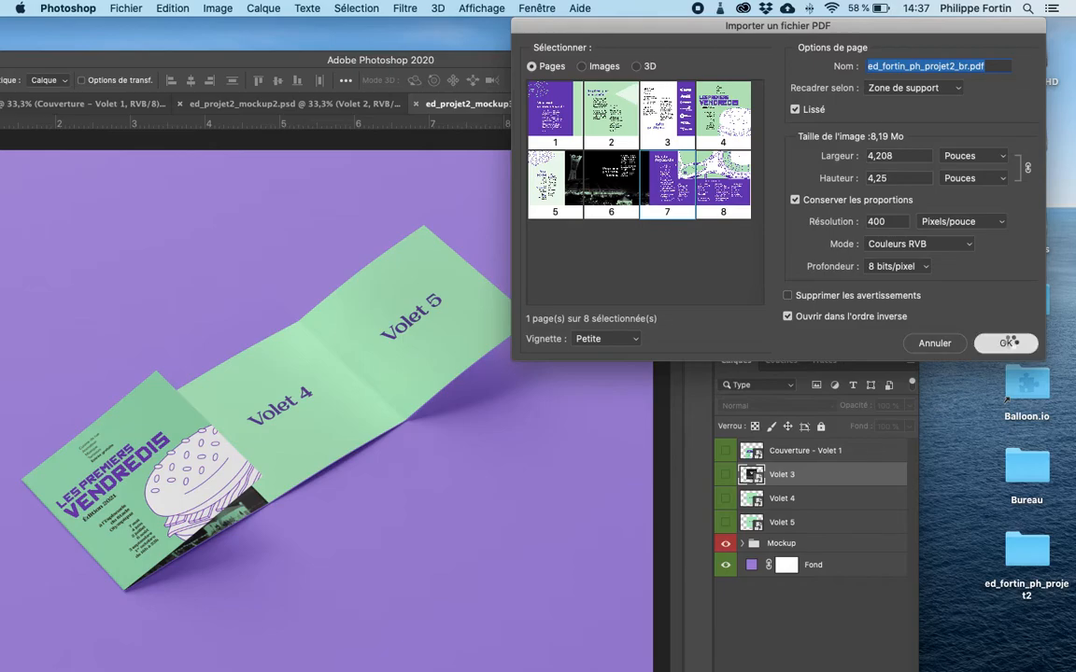
pyautogui.click(1006, 343)
# Copy the entire imported page 7 and close its document without saving.
pyautogui.press('super+a')
pyautogui.press('super+q')
pyautogui.click(489, 250)
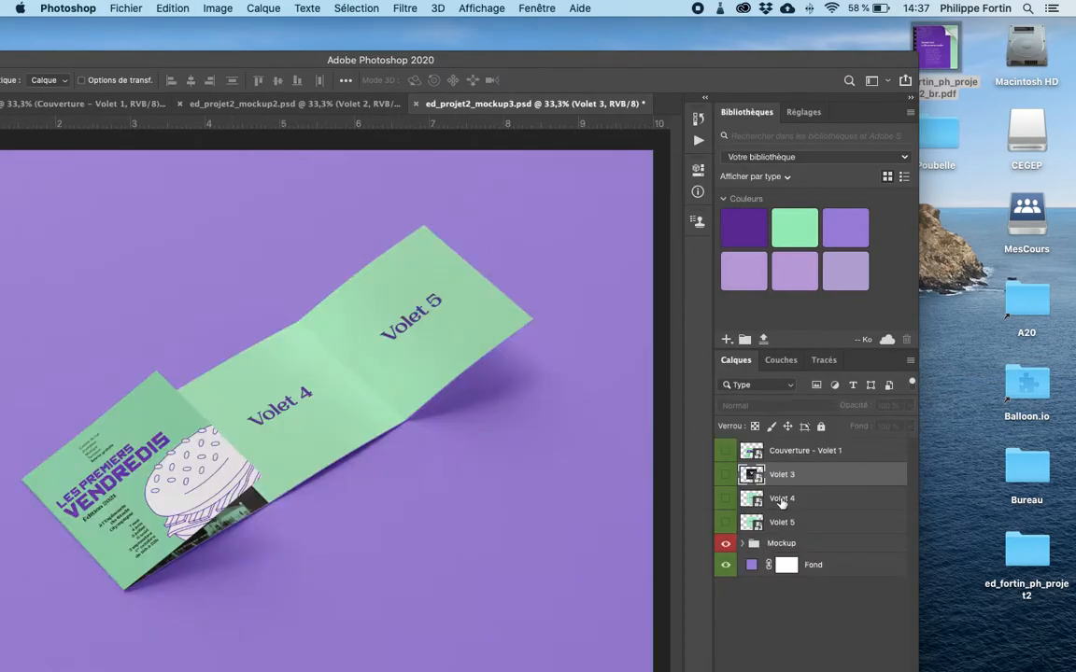
# Paste the copied page into the Volet 4 smart object of mockup3 and scale it to fit the canvas.
pyautogui.doubleClick(751, 496)
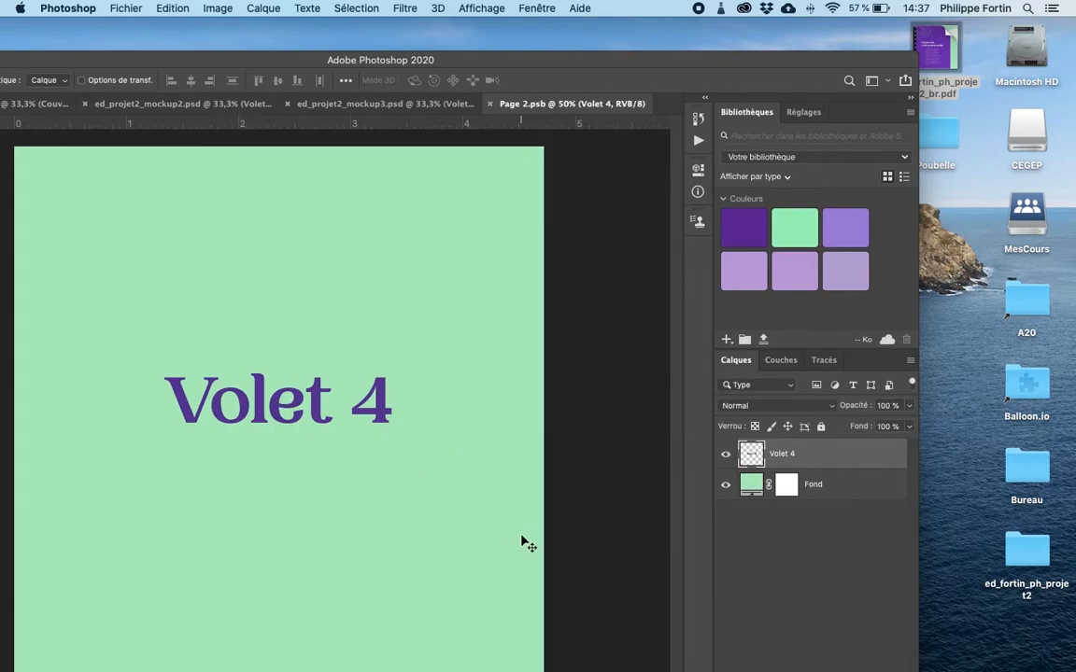
pyautogui.press('super+v')
pyautogui.scroll(-2, 518, 542)
pyautogui.scroll(-1, 521, 542)
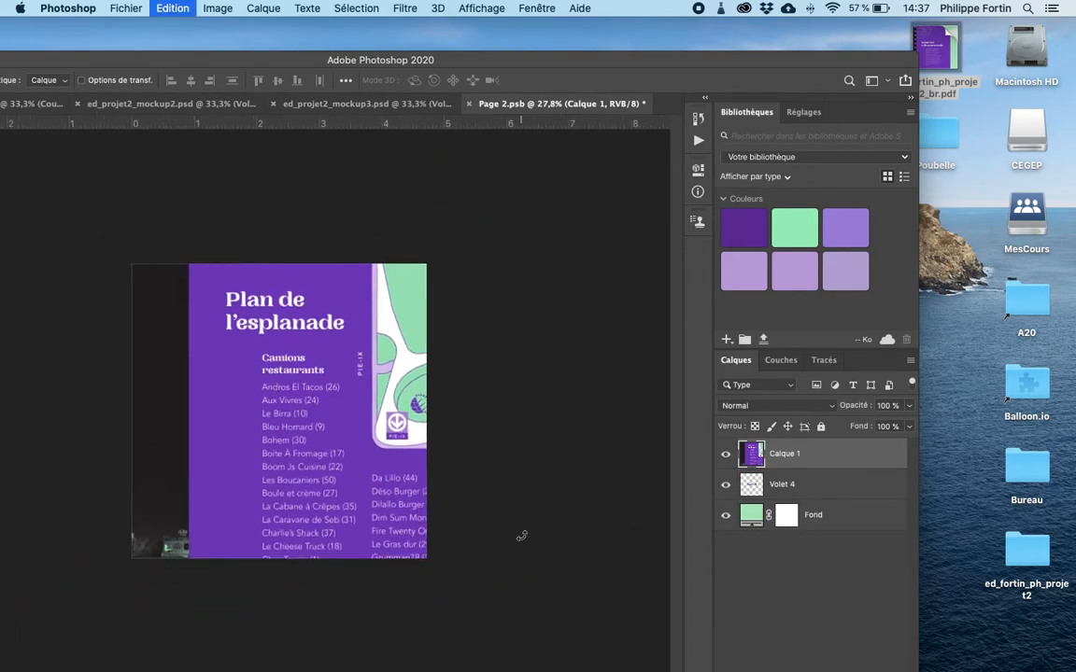
pyautogui.press('super+t')
pyautogui.moveTo(480, 589); pyautogui.dragTo(427, 561)
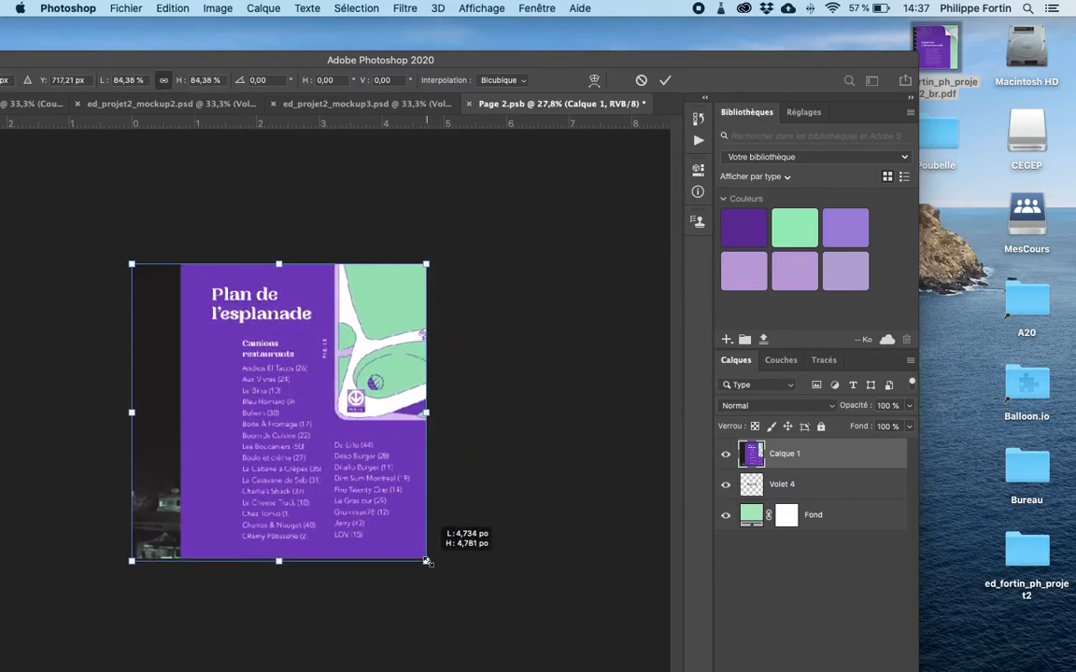
pyautogui.moveTo(427, 563)
pyautogui.mouseDown()
pyautogui.moveTo(467, 597)
pyautogui.moveTo(420, 573)
pyautogui.moveTo(495, 603)
pyautogui.moveTo(422, 566)
pyautogui.moveTo(474, 583)
pyautogui.moveTo(427, 559)
pyautogui.mouseUp()
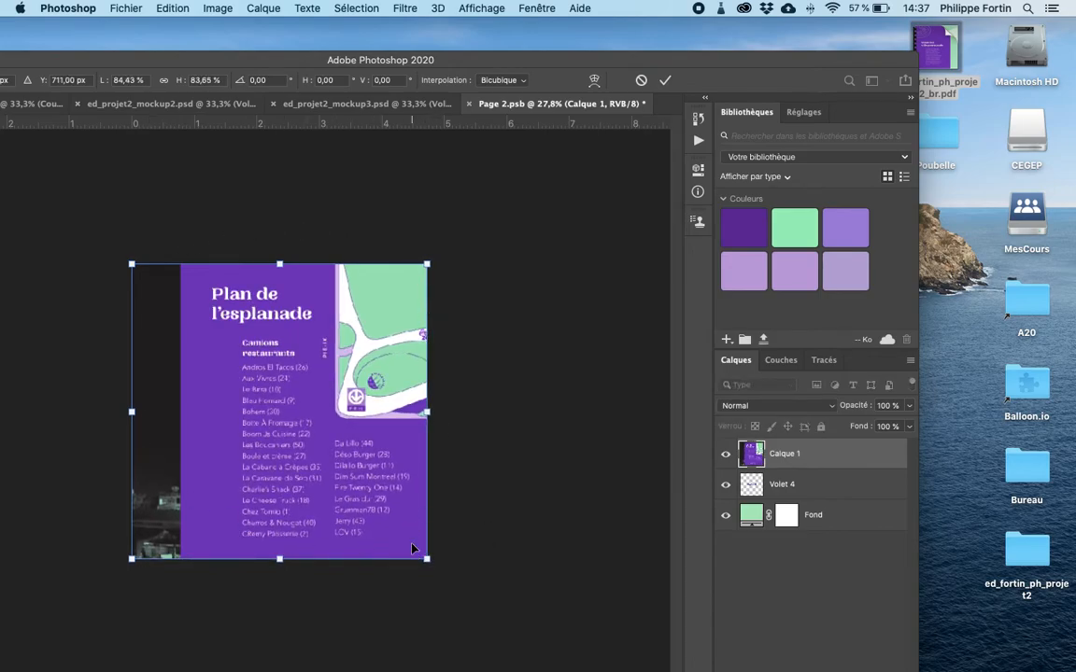
pyautogui.press('Return')
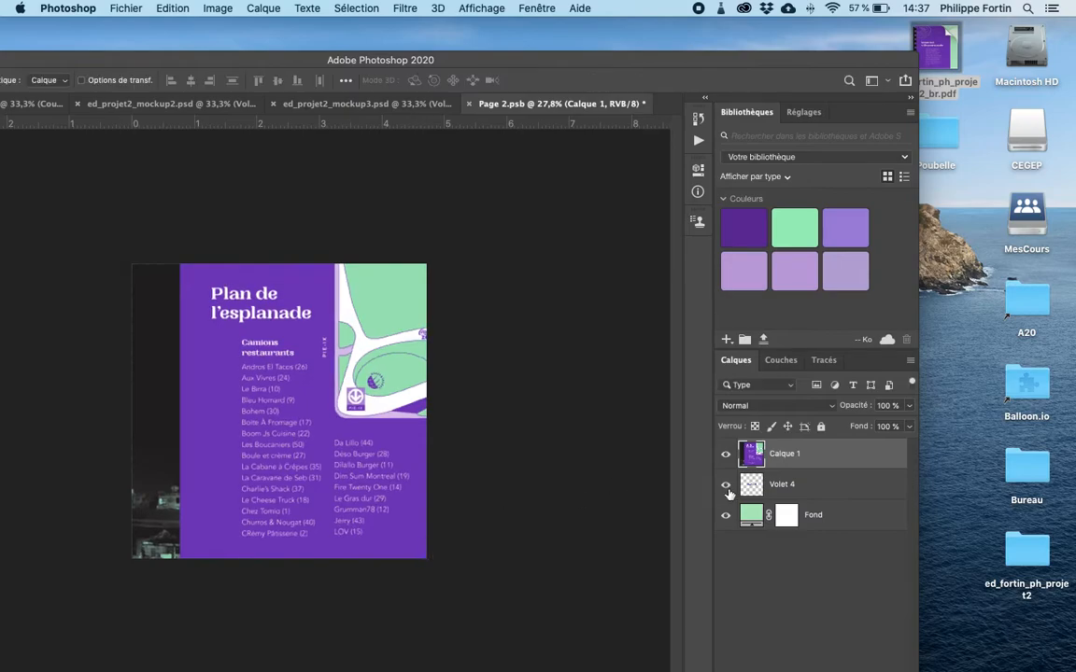
# Hide the Volet 4 and Fond layers of Page 2.psb, then save and close the smart object.
pyautogui.press('super+s')
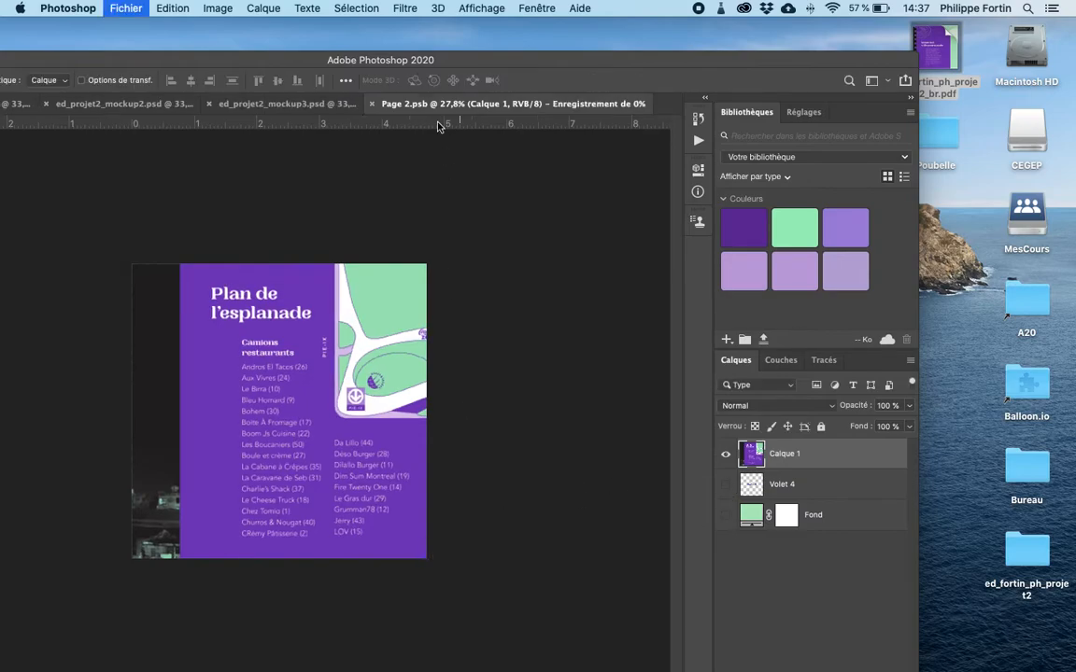
pyautogui.press('super+w')
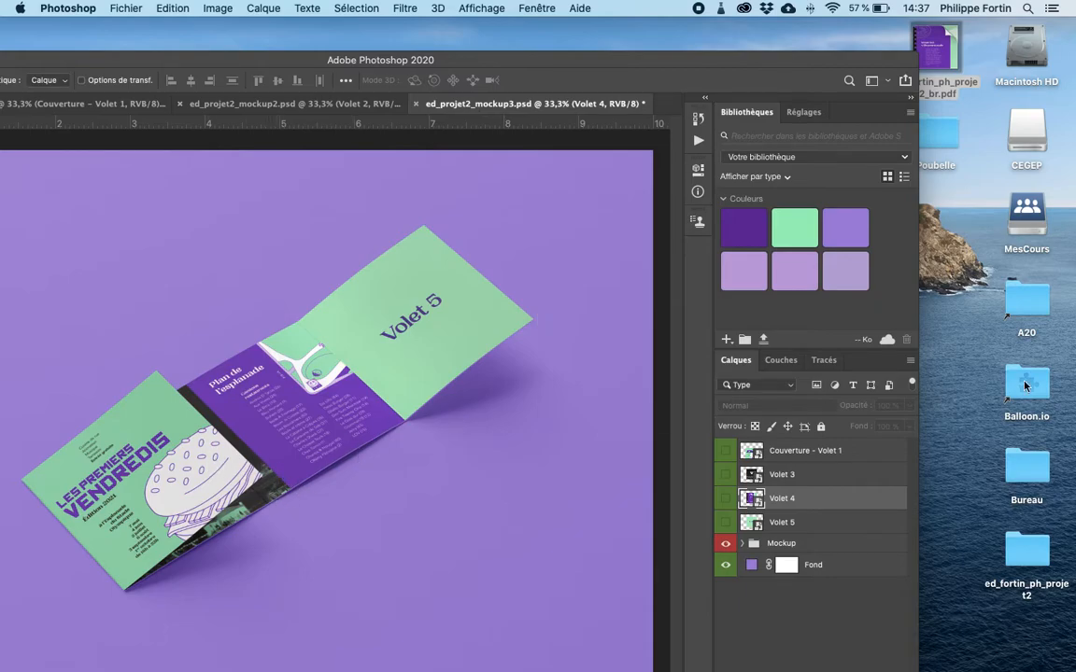
# Open the desktop's _br PDF in Photoshop once more and import page 8 at 400 pixels/inch.
pyautogui.moveTo(946, 75); pyautogui.dragTo(457, 655)
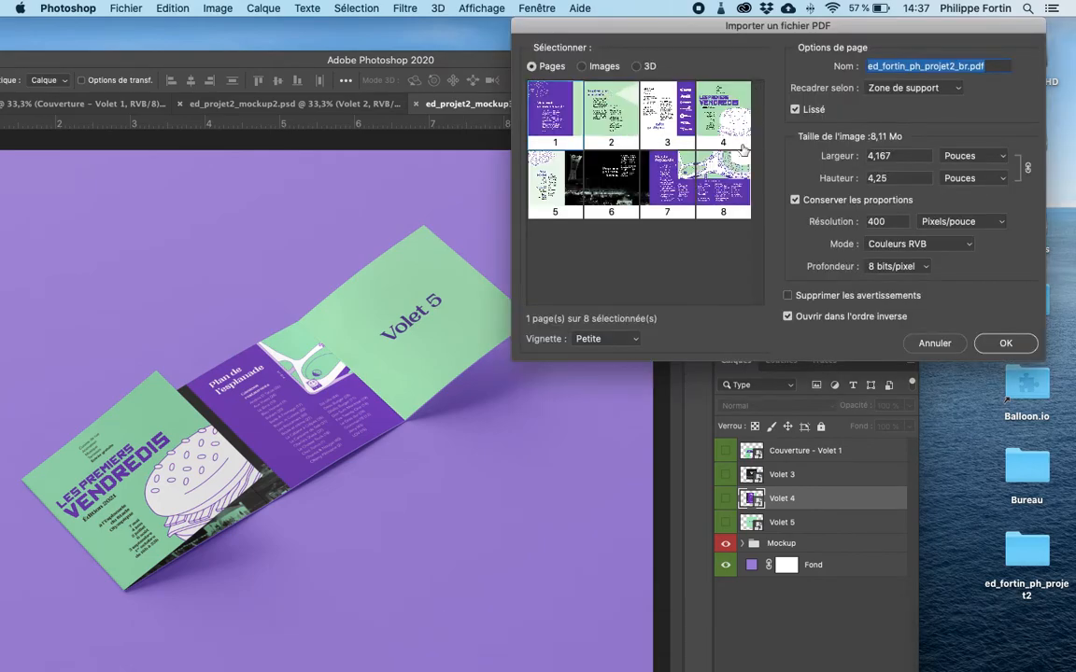
pyautogui.click(1005, 345)
# Copy the entire imported page 8 and close its document without saving.
pyautogui.press('super+a')
pyautogui.press('super+c')
pyautogui.press('super+q')
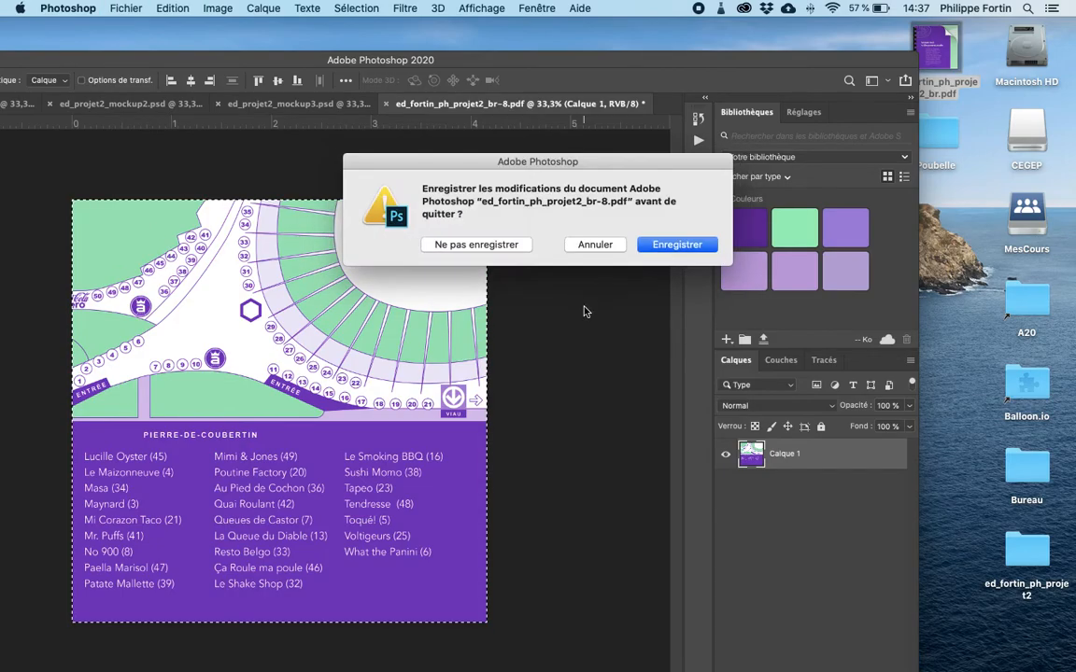
pyautogui.click(499, 247)
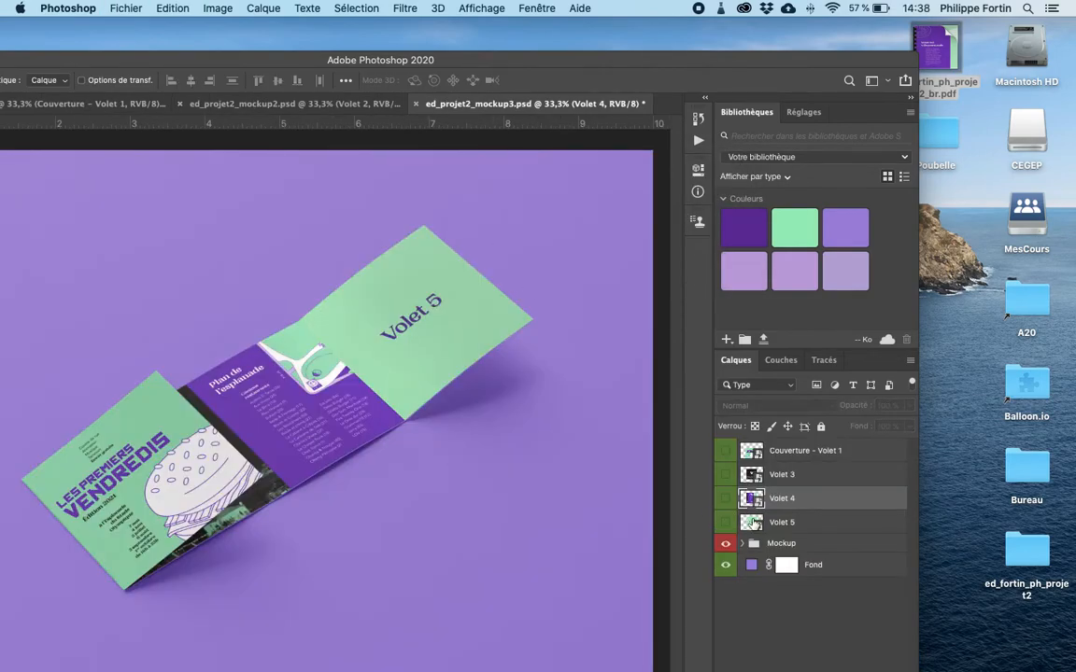
# Paste the copied page into the Volet 5 smart object of mockup3 and scale it to fit the canvas.
pyautogui.doubleClick(752, 523)
pyautogui.press('super+minus')
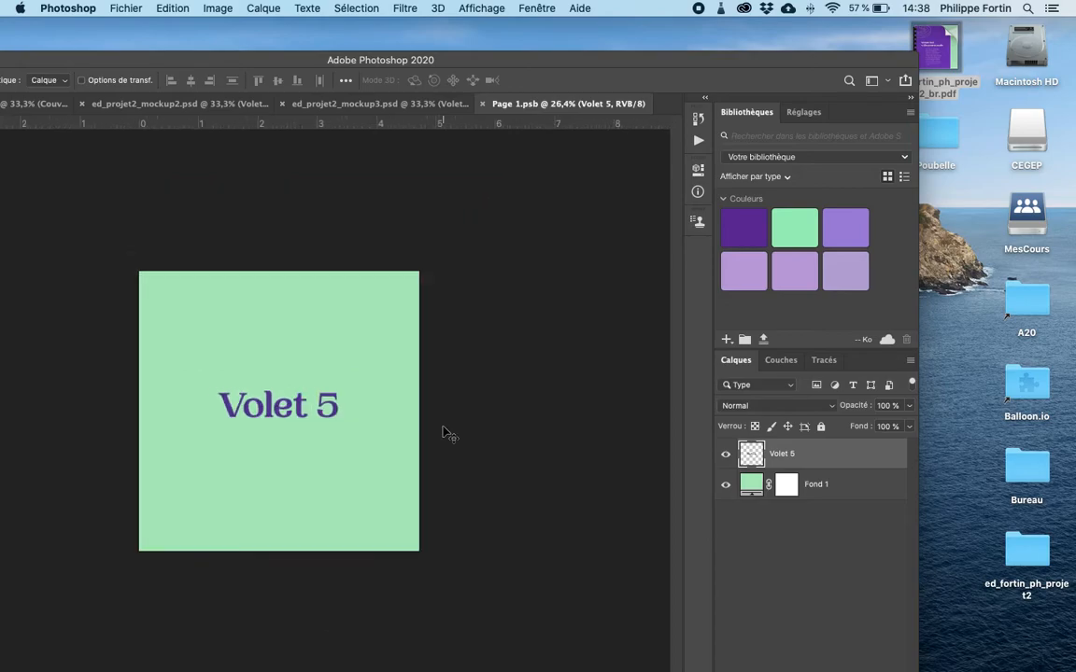
pyautogui.press('super+v')
pyautogui.press('super+t')
pyautogui.moveTo(468, 607); pyautogui.dragTo(419, 553)
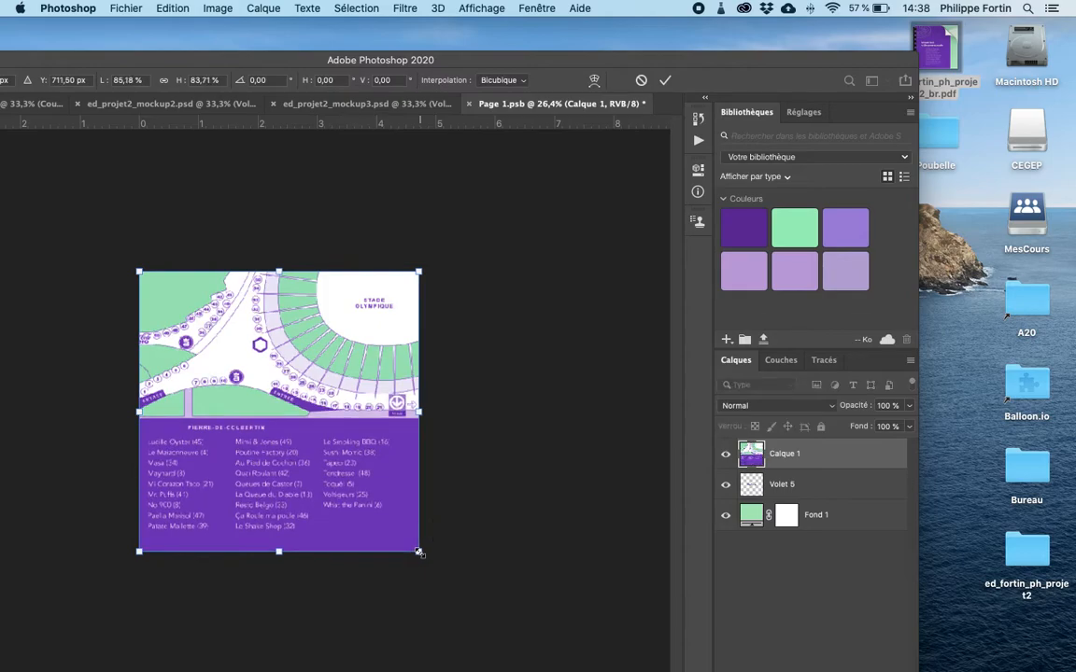
pyautogui.press('Return')
# Hide the Volet 5 and Fond 1 layers of Page 1.psb, then save and close the smart object.
pyautogui.click(726, 516)
pyautogui.click(723, 489)
pyautogui.press('super+s')
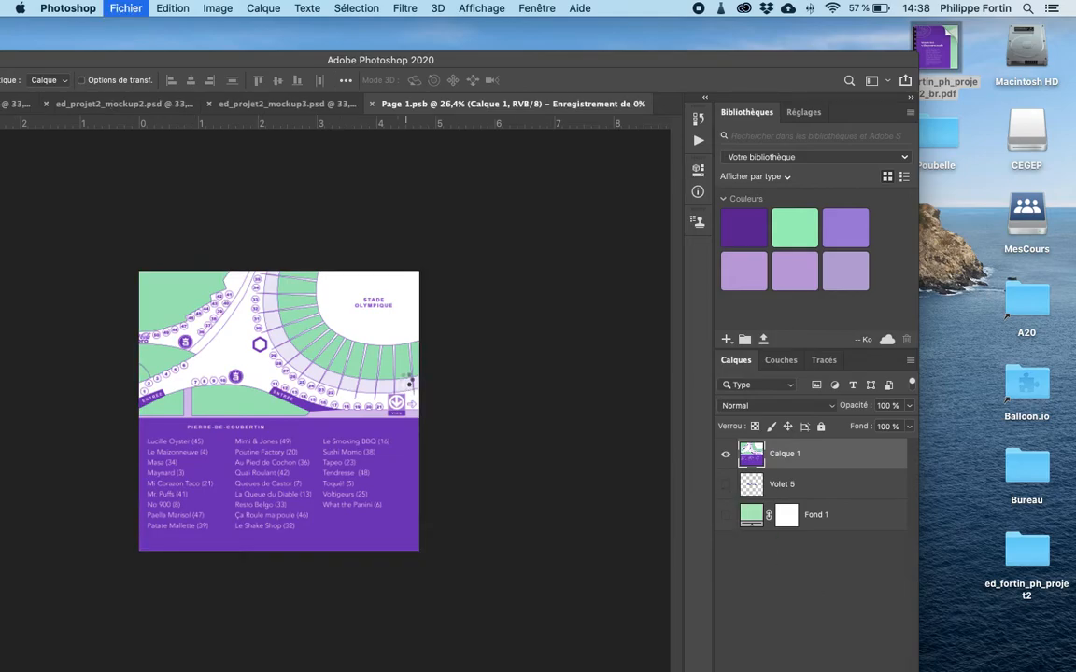
pyautogui.press('super+w')
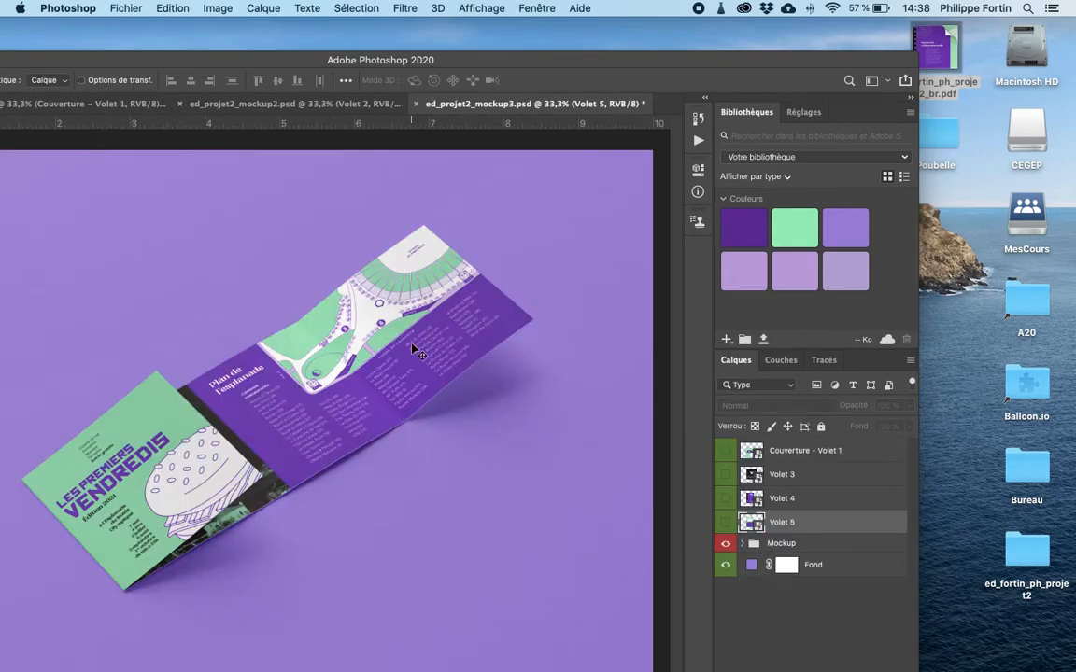
# Enlarge the application window to fill the screen and compare the three mockup documents, ending on ed_projet2_mockup3.psd.
pyautogui.doubleClick(581, 71)
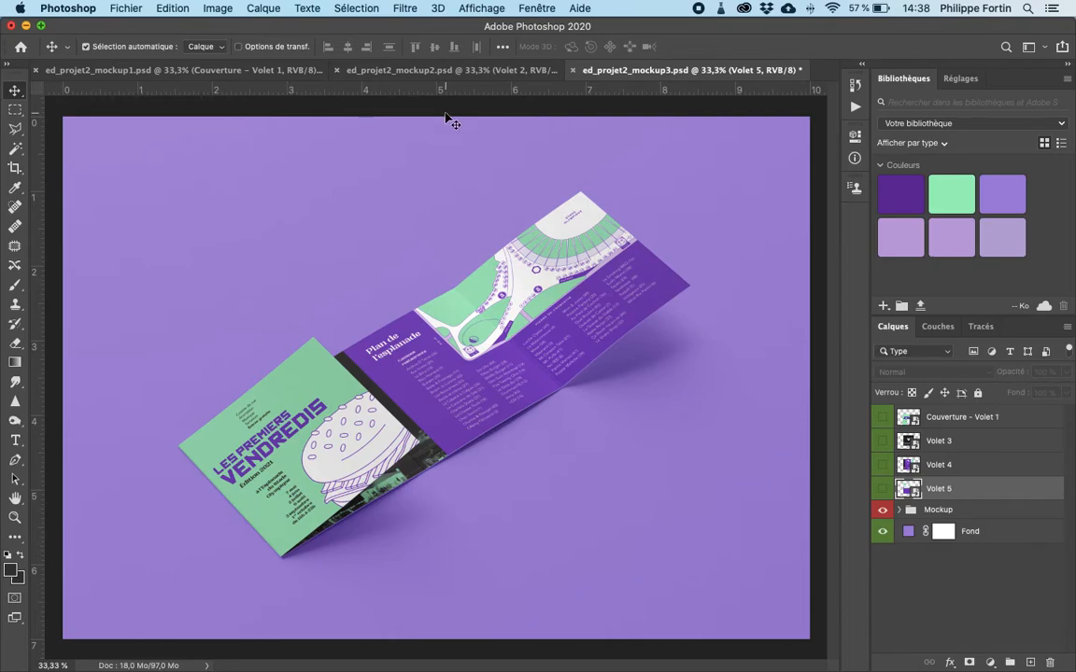
pyautogui.click(439, 70)
pyautogui.click(284, 70)
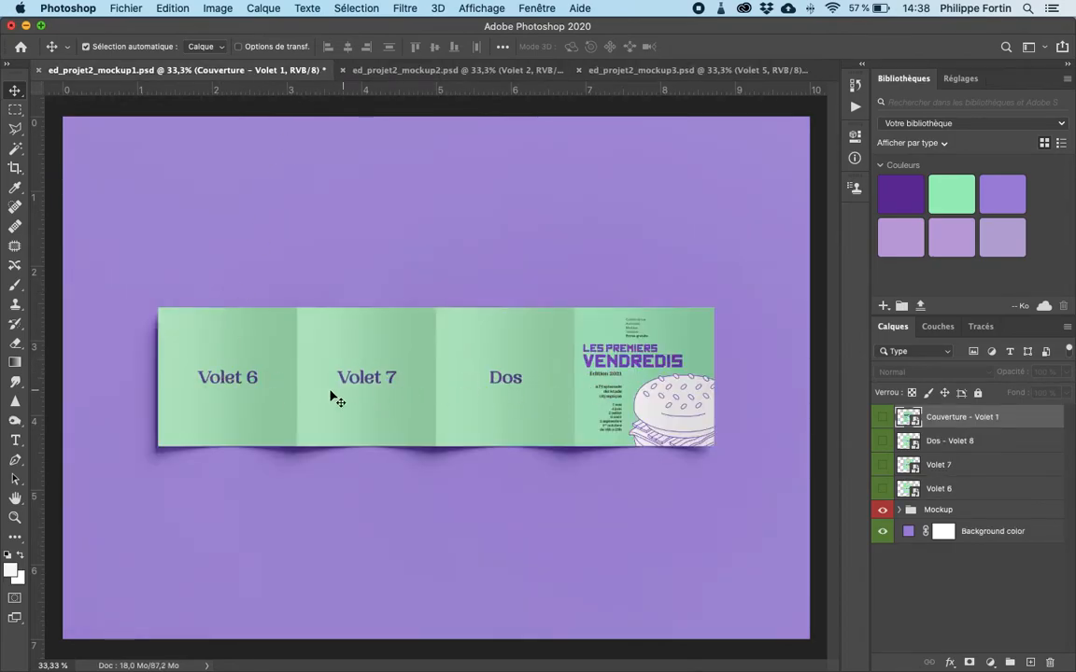
pyautogui.click(350, 70)
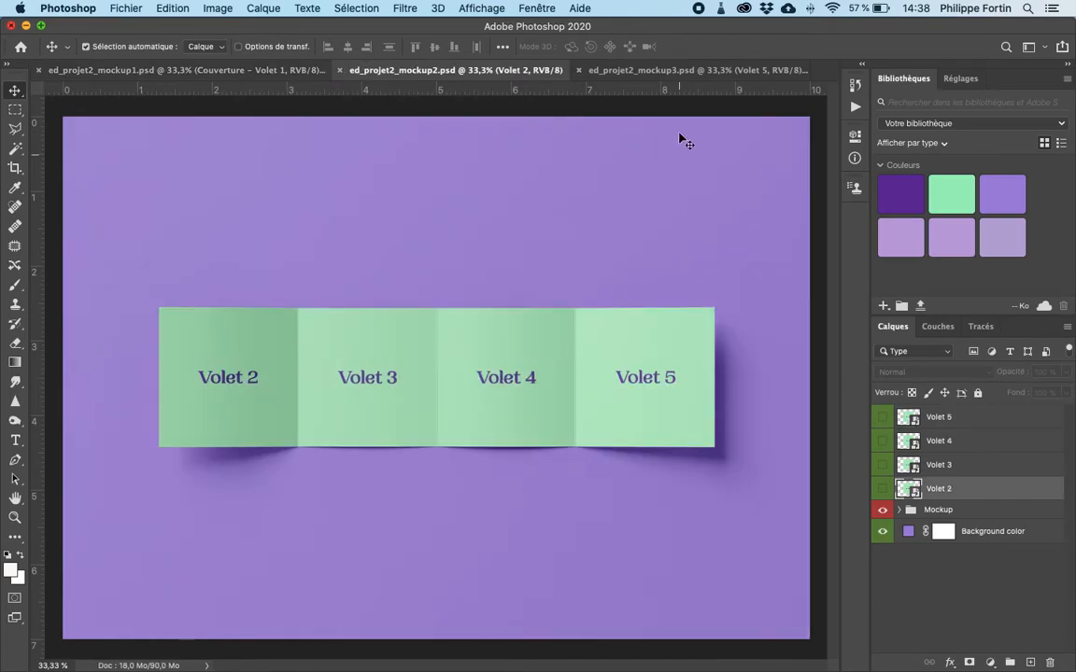
pyautogui.click(691, 70)
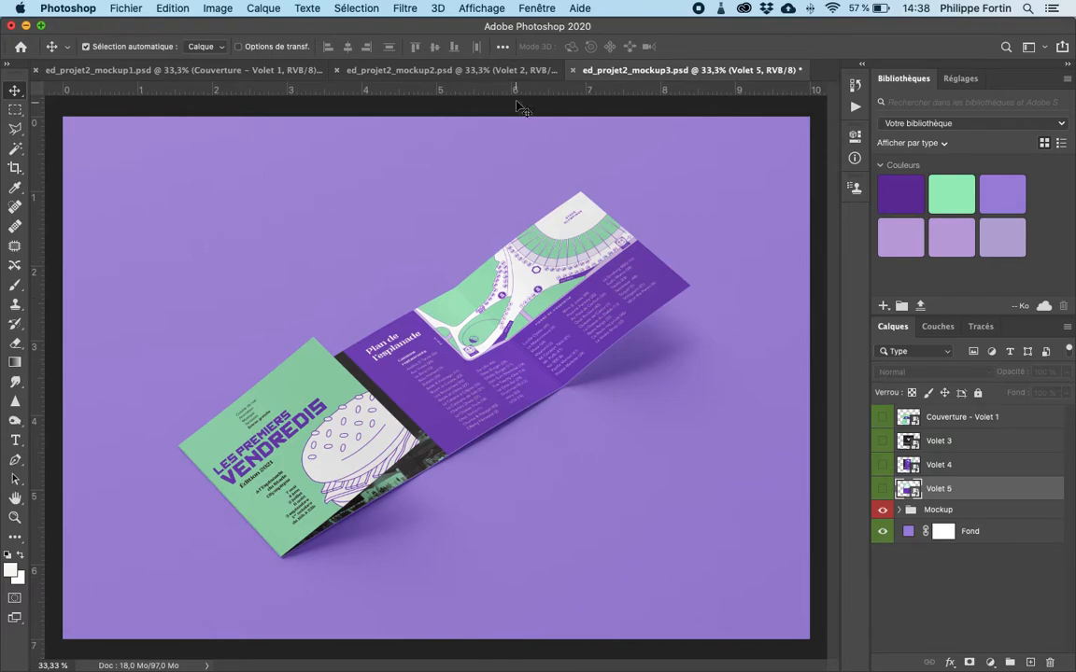
pyautogui.click(467, 71)
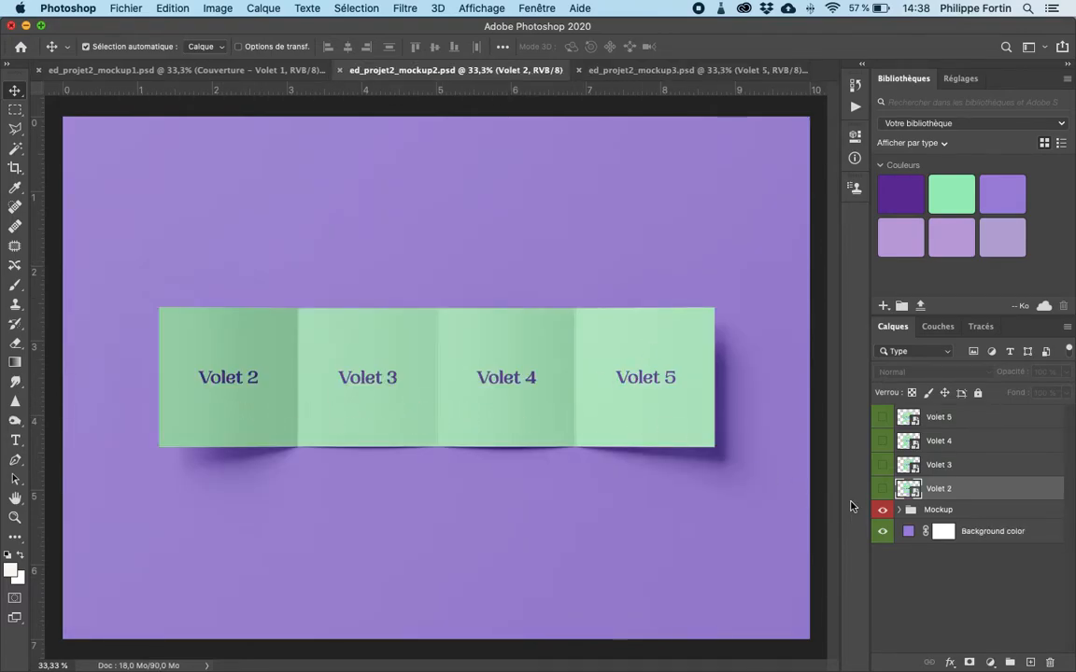
pyautogui.click(635, 71)
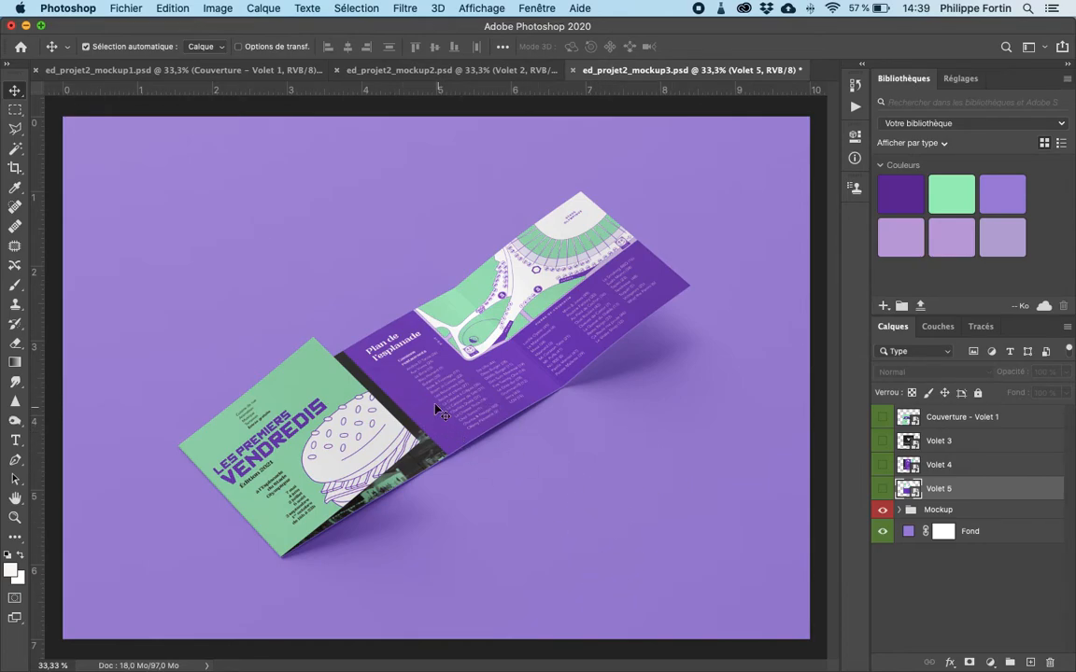
# Try a pale mint for mockup3's Fond colour layer, then set it to the dark grey 5f5f5f.
pyautogui.doubleClick(906, 532)
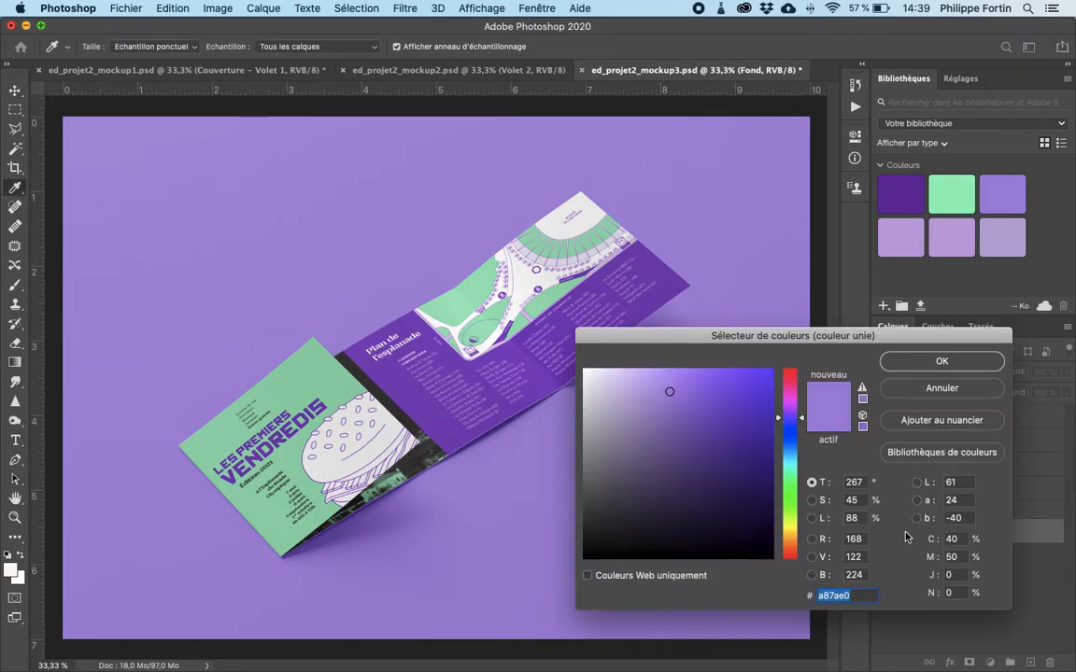
pyautogui.click(788, 477)
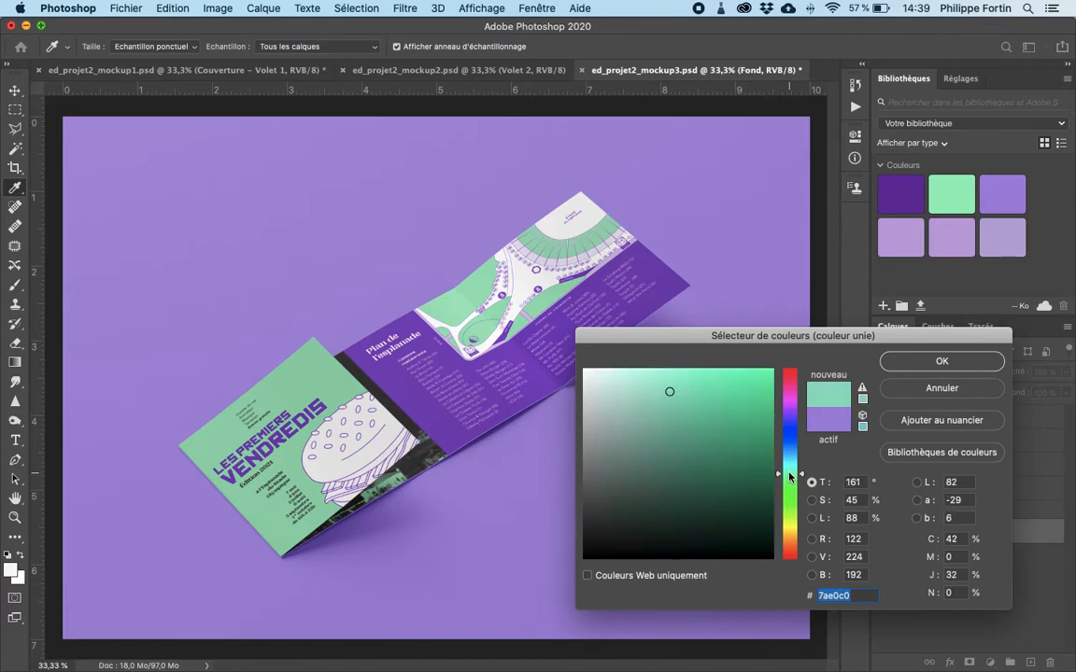
pyautogui.moveTo(650, 395)
pyautogui.mouseDown()
pyautogui.moveTo(615, 381)
pyautogui.moveTo(766, 418)
pyautogui.moveTo(797, 455)
pyautogui.moveTo(651, 265)
pyautogui.moveTo(644, 186)
pyautogui.moveTo(636, 240)
pyautogui.mouseUp()
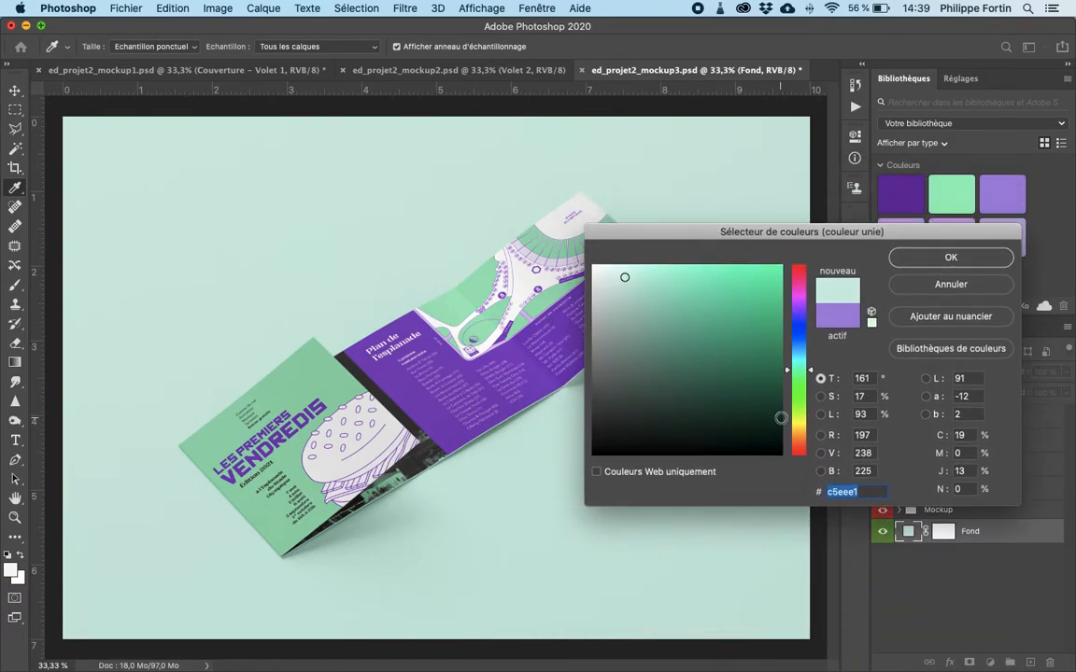
pyautogui.click(802, 425)
pyautogui.moveTo(648, 295)
pyautogui.mouseDown()
pyautogui.moveTo(694, 315)
pyautogui.moveTo(602, 378)
pyautogui.moveTo(557, 360)
pyautogui.moveTo(548, 384)
pyautogui.mouseUp()
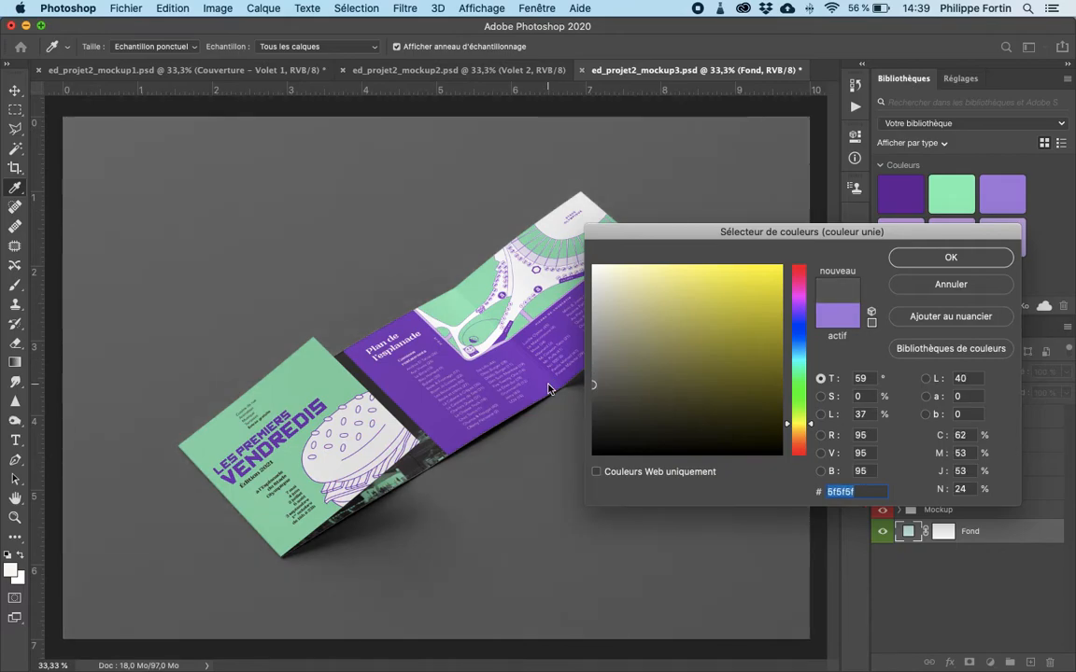
pyautogui.click(961, 259)
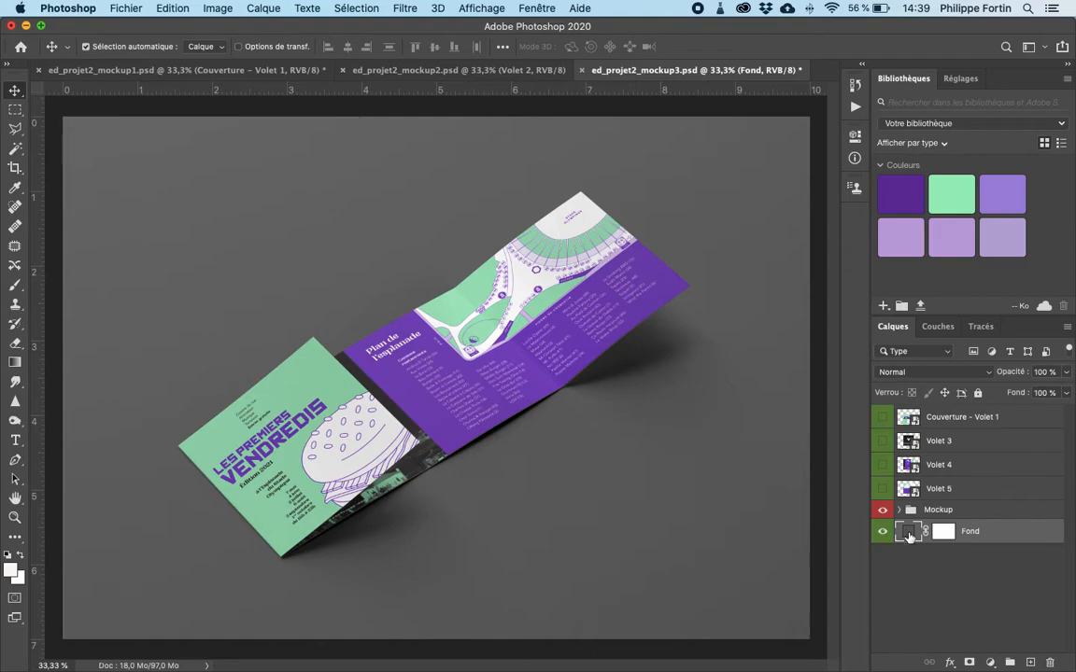
# Glance at mockup2, then copy the hex code of the Fond layer's grey in mockup3.
pyautogui.click(467, 69)
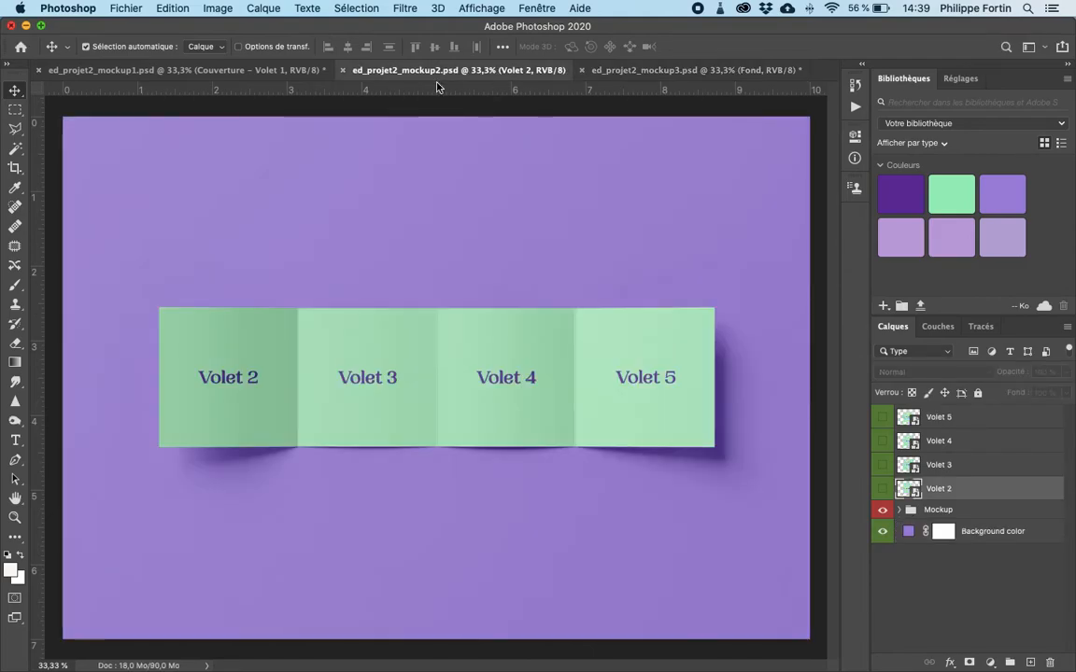
pyautogui.click(707, 73)
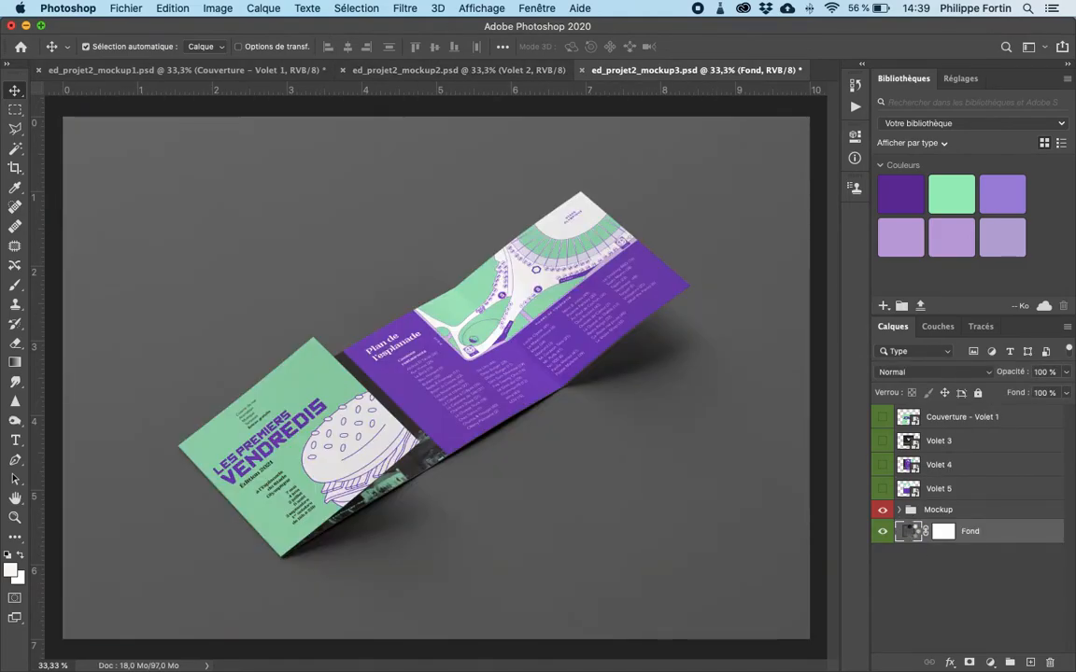
pyautogui.doubleClick(910, 531)
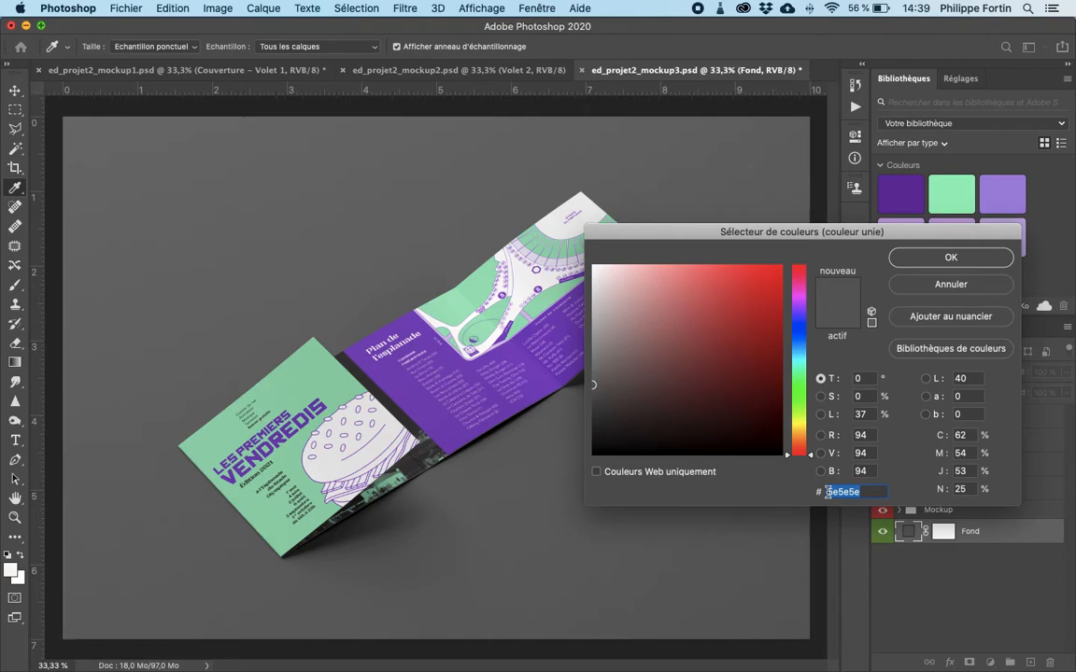
pyautogui.press('super+c')
pyautogui.click(922, 257)
# Set the Background color layer of ed_projet2_mockup2.psd to the copied grey 5e5e5e.
pyautogui.click(513, 71)
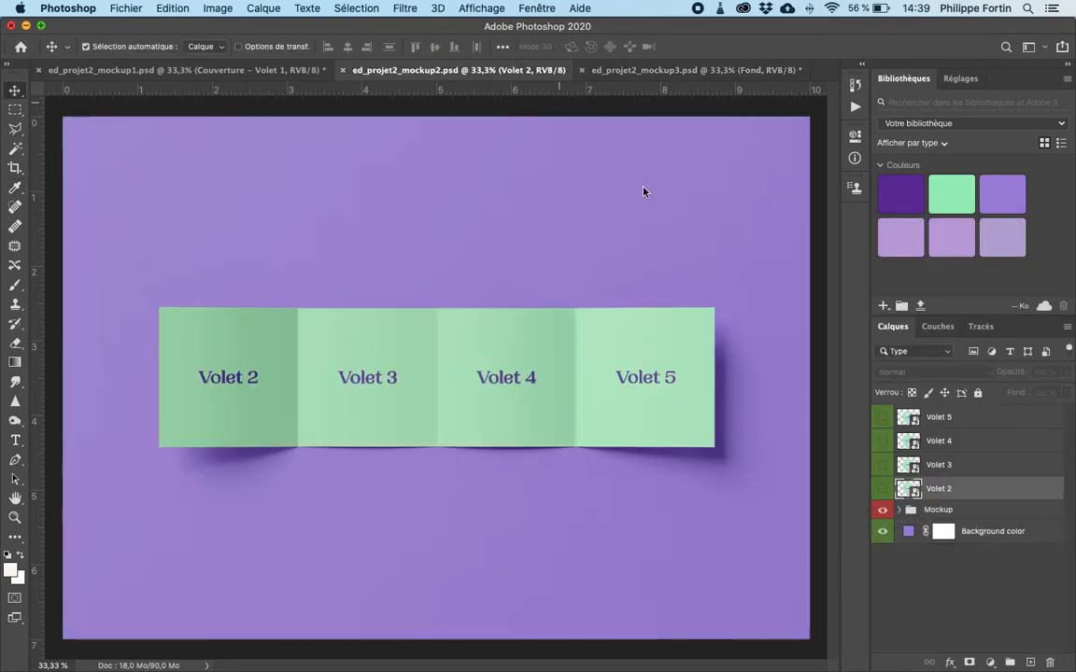
pyautogui.doubleClick(906, 530)
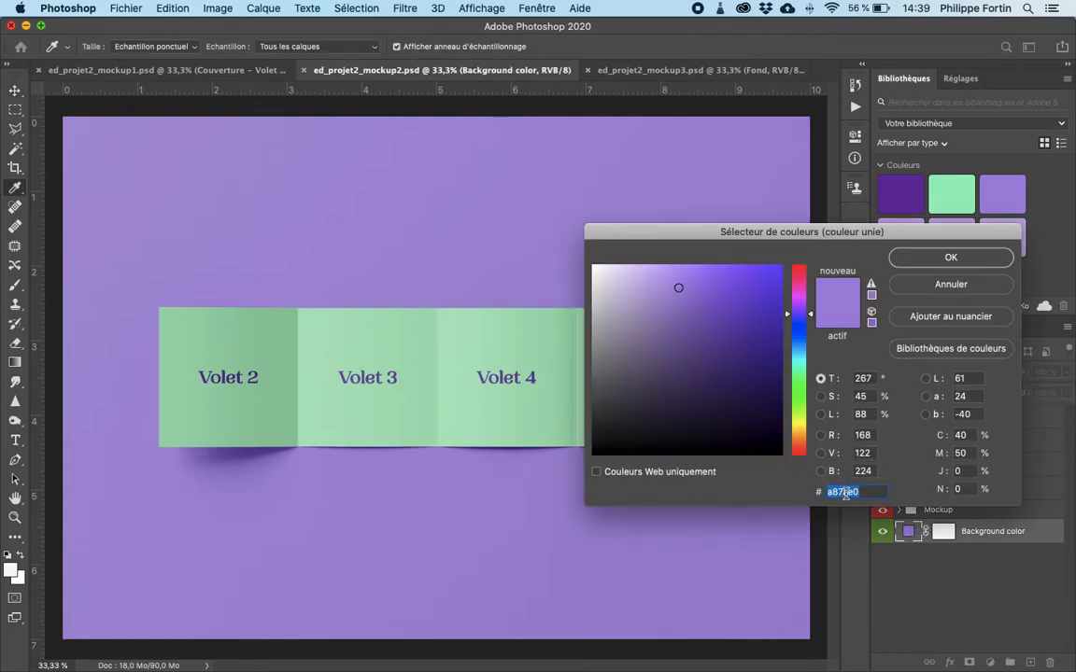
pyautogui.write('5e5e5e')
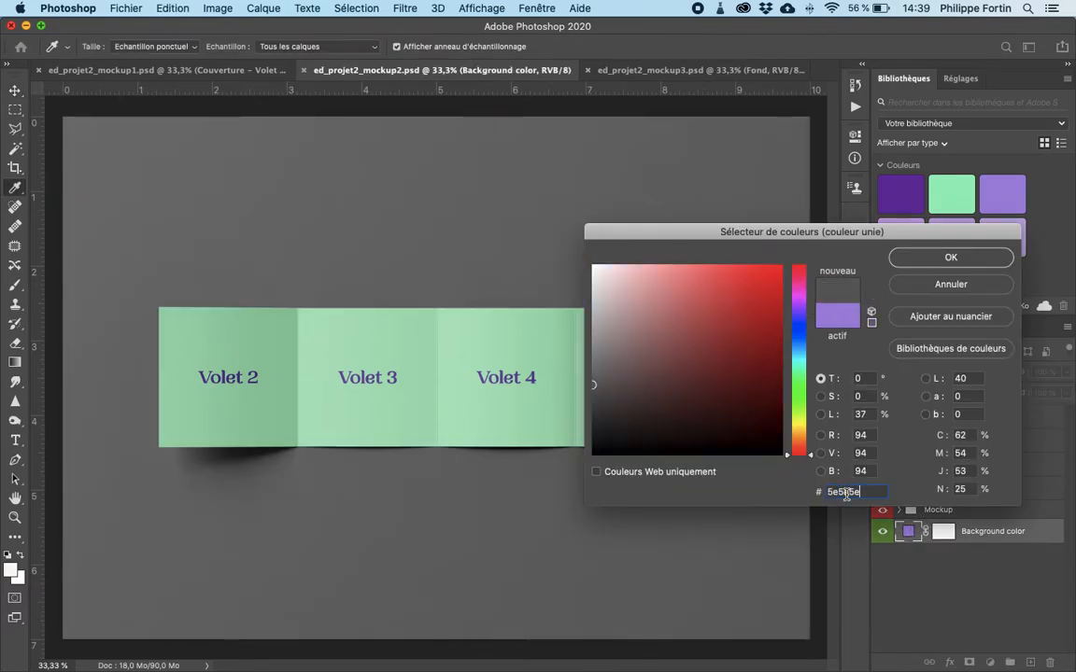
pyautogui.click(929, 265)
# Set the Background color layer of ed_projet2_mockup1.psd to the copied grey 5e5e5e.
pyautogui.click(224, 70)
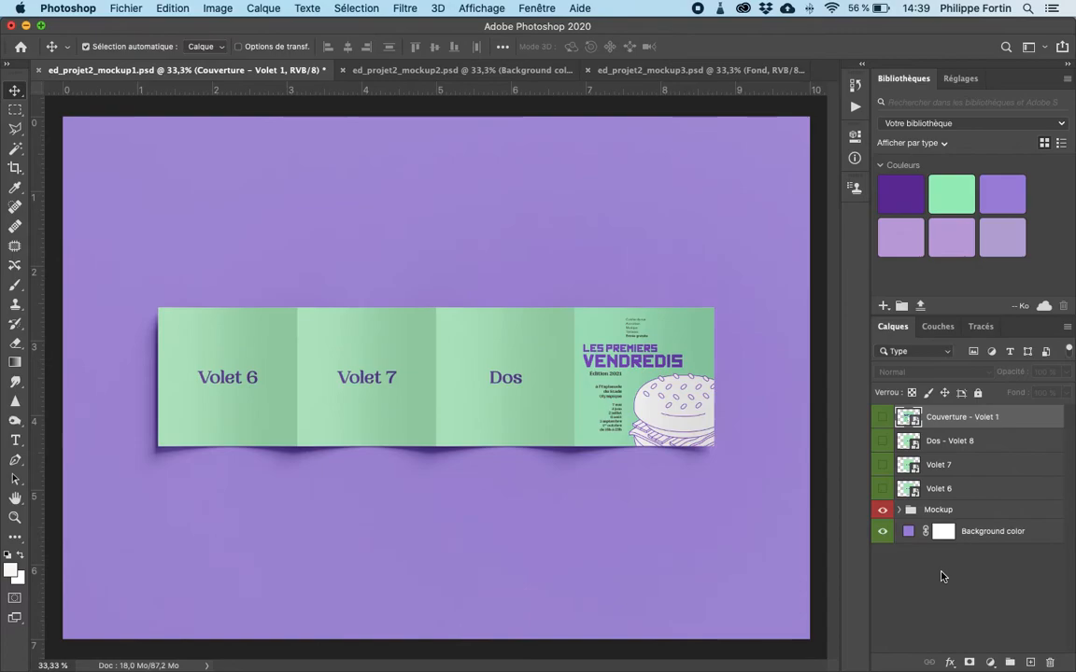
pyautogui.doubleClick(904, 532)
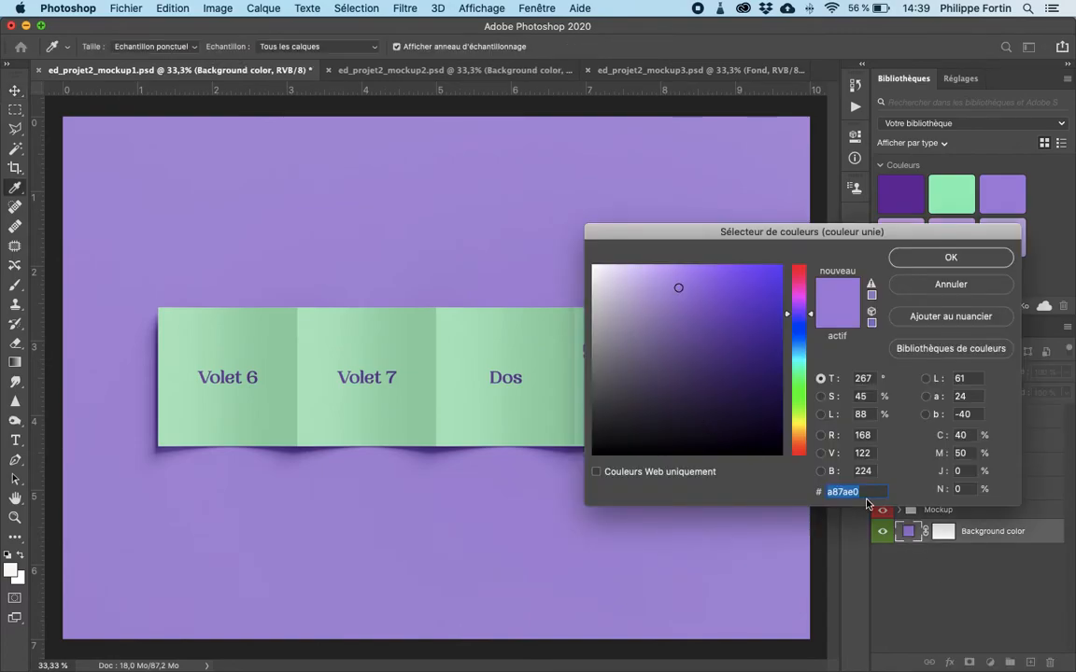
pyautogui.press('super+v')
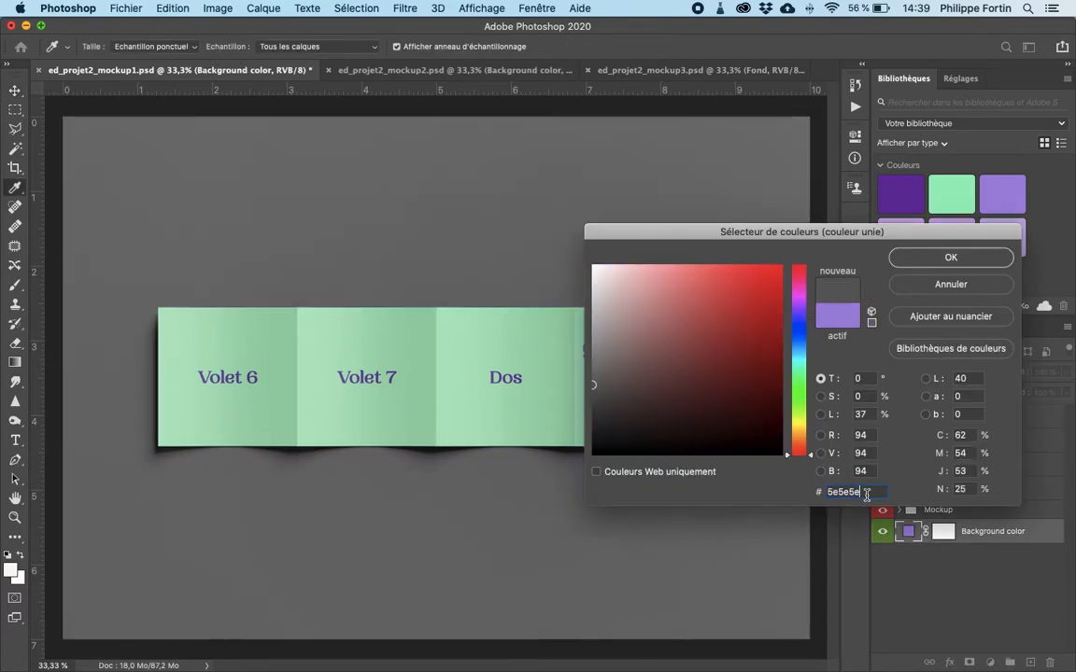
pyautogui.click(938, 258)
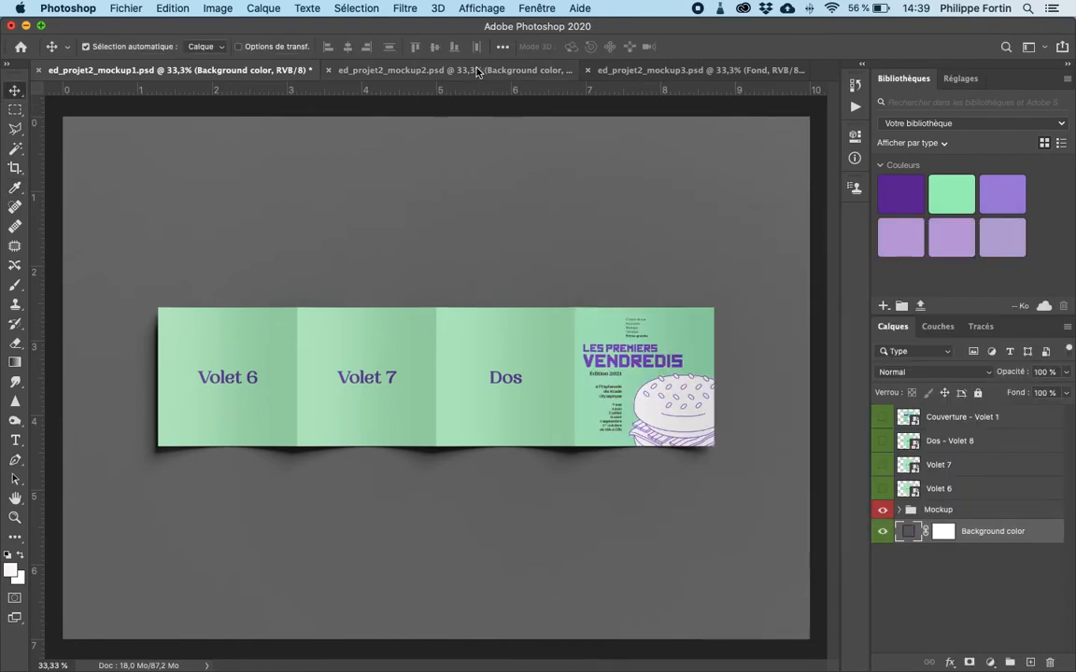
# Compare the grey backgrounds across the three mockup documents, ending on ed_projet2_mockup3.psd.
pyautogui.click(439, 70)
pyautogui.click(653, 70)
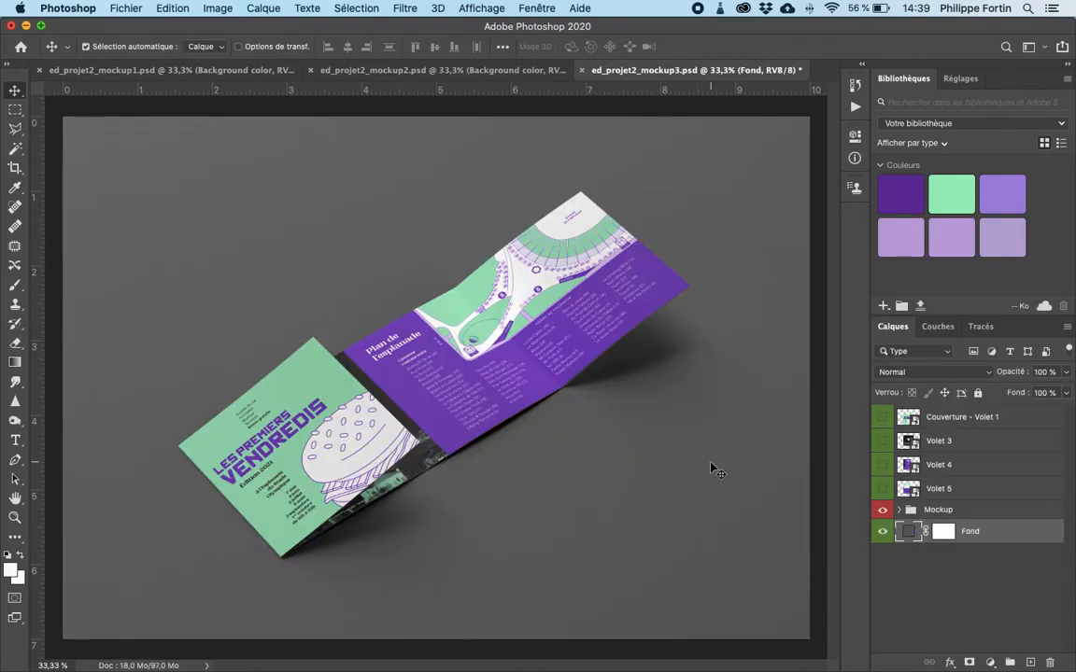
pyautogui.click(404, 70)
pyautogui.click(268, 72)
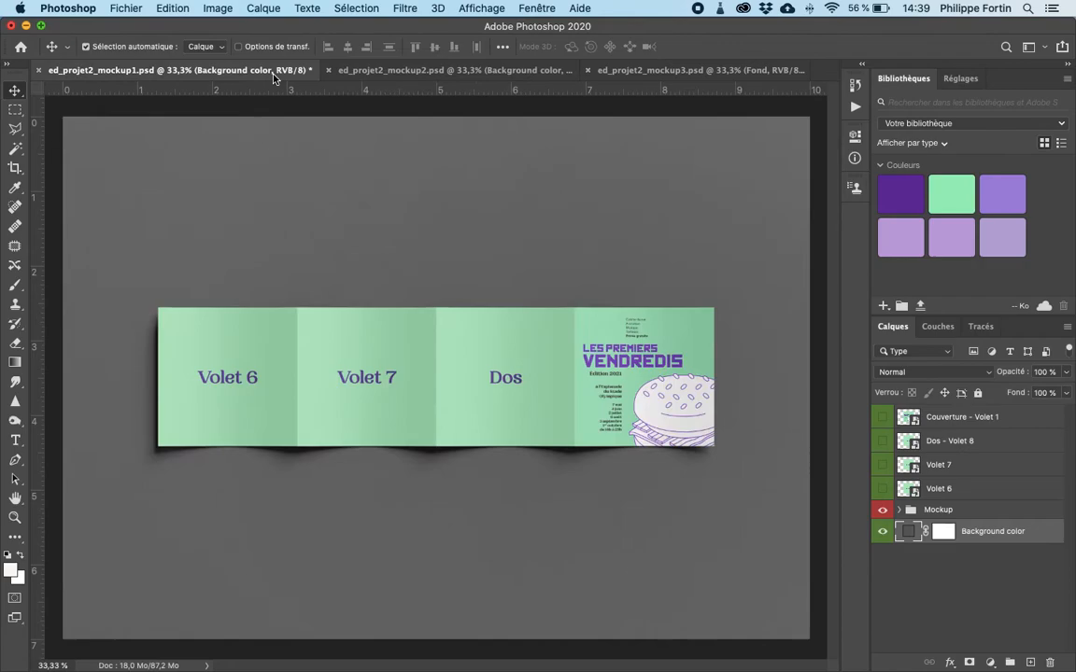
pyautogui.click(709, 72)
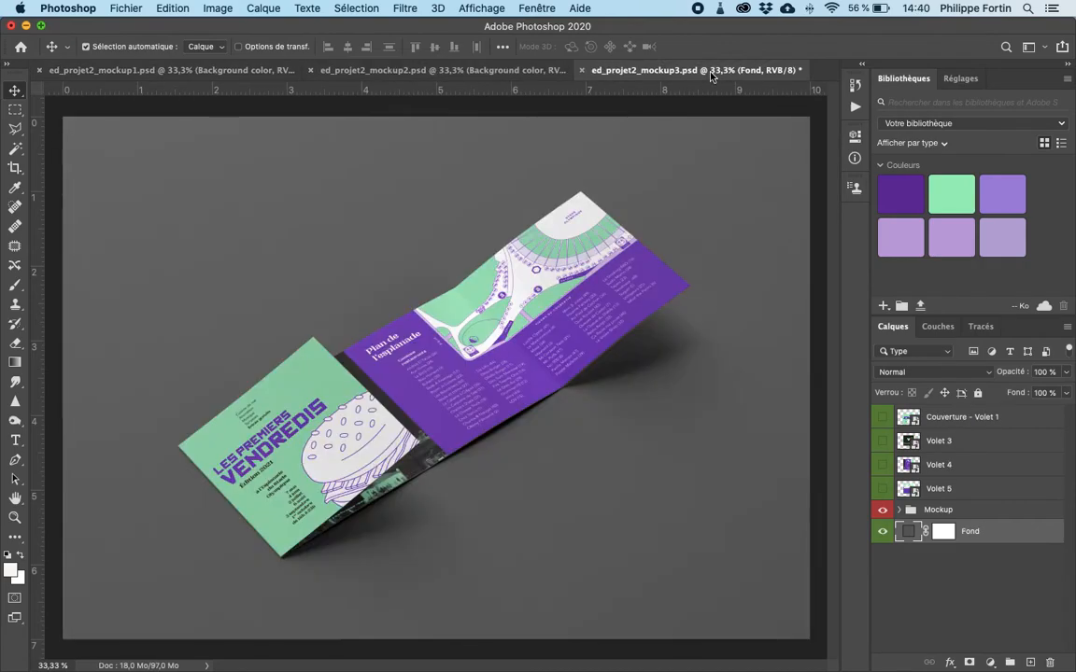
pyautogui.click(483, 69)
pyautogui.click(268, 69)
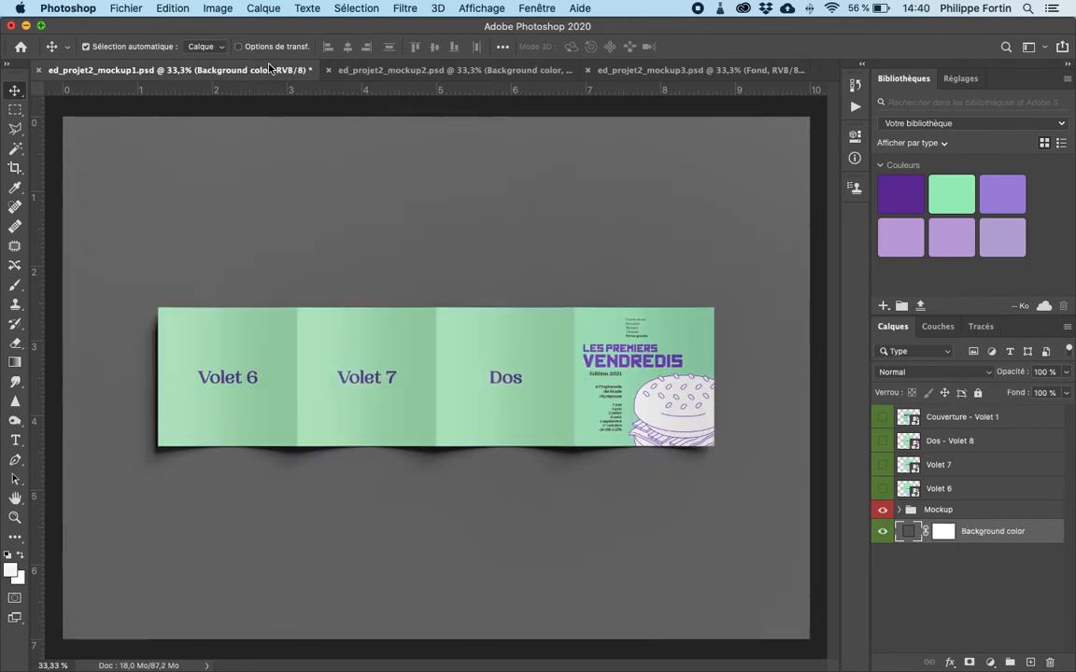
pyautogui.click(525, 66)
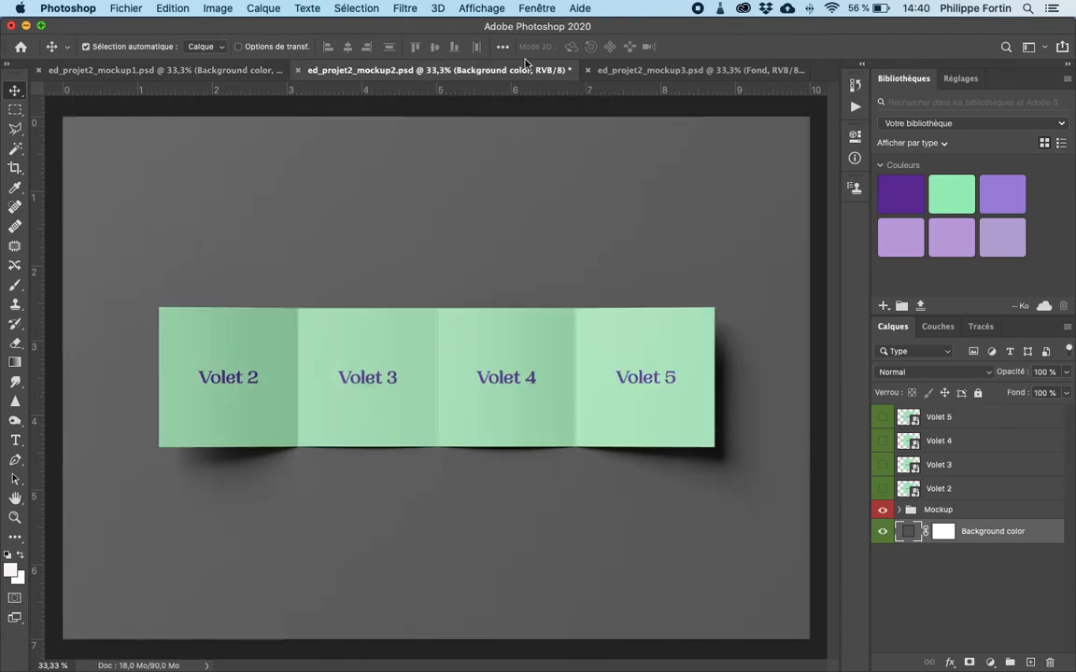
pyautogui.click(635, 70)
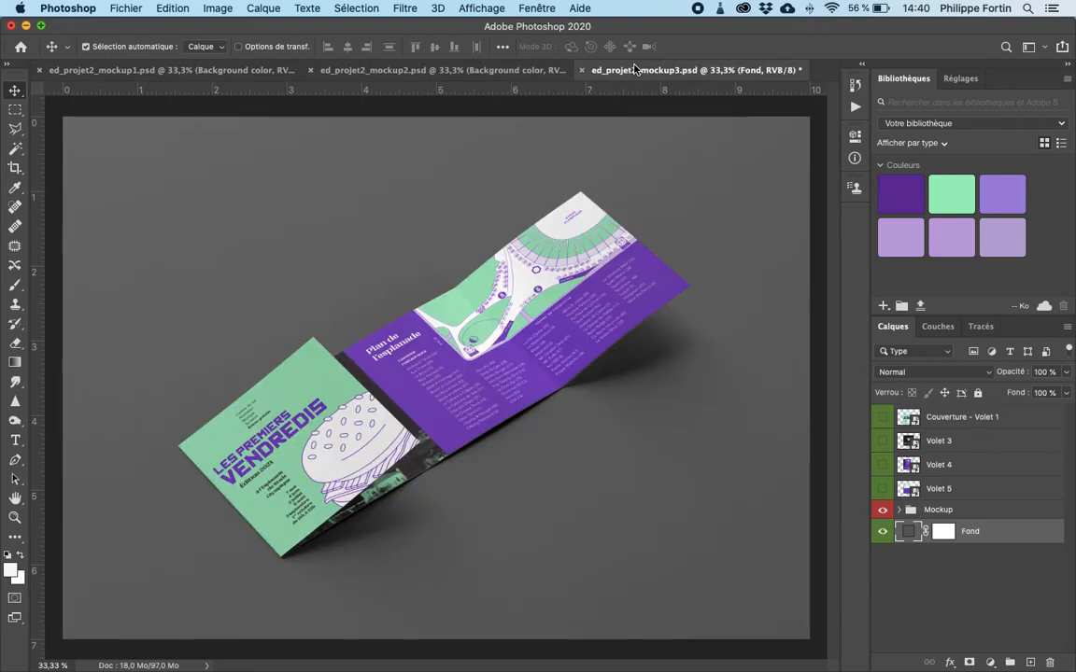